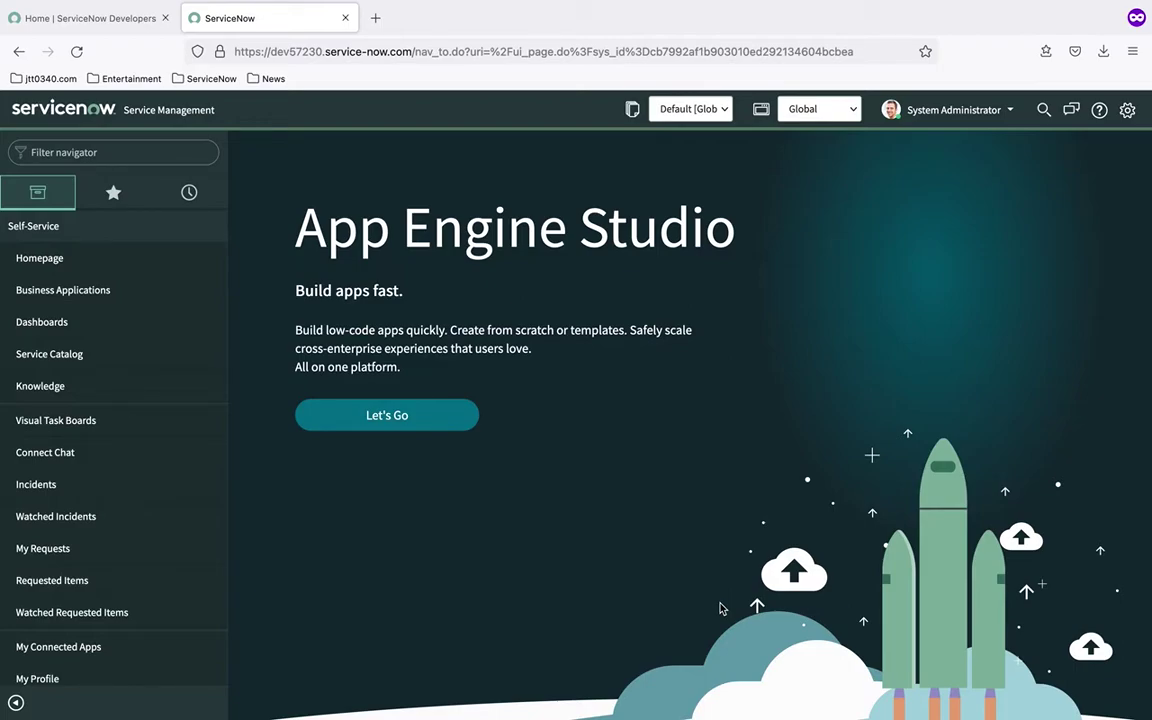
Return to ServiceNow and open the empty Field Maps list via sys_transform_entry.list.
{"action": "key", "text": "super+Tab"}
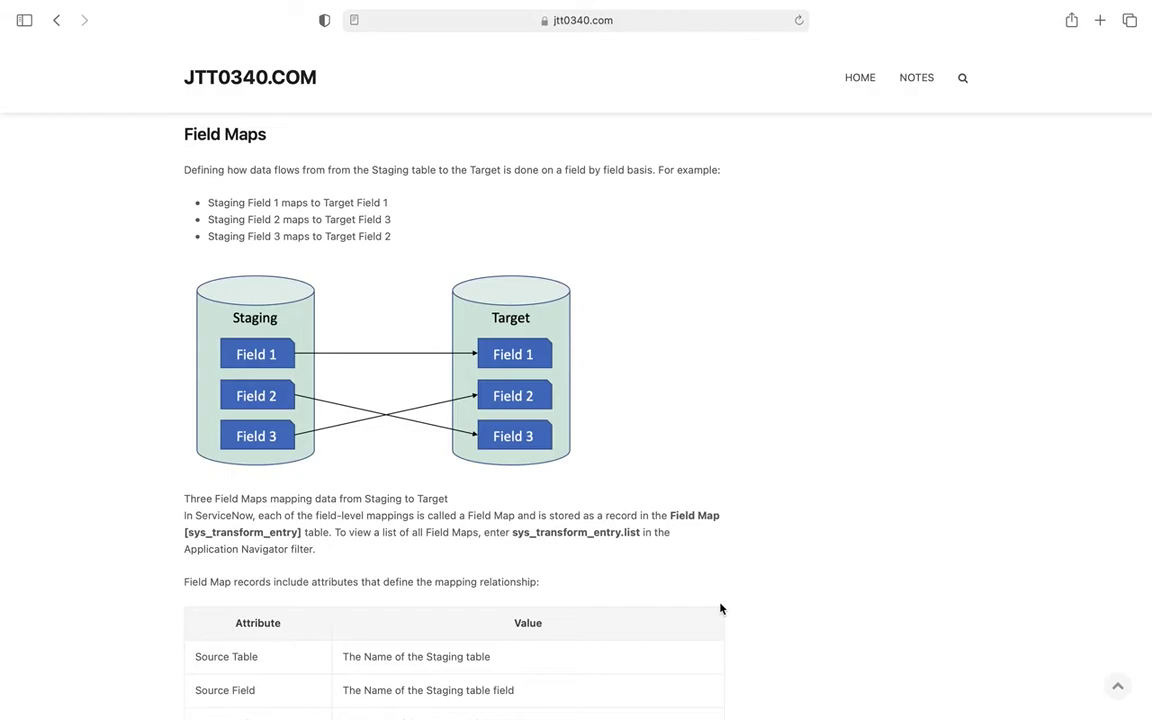
{"action": "key", "text": "ctrl+Left"}
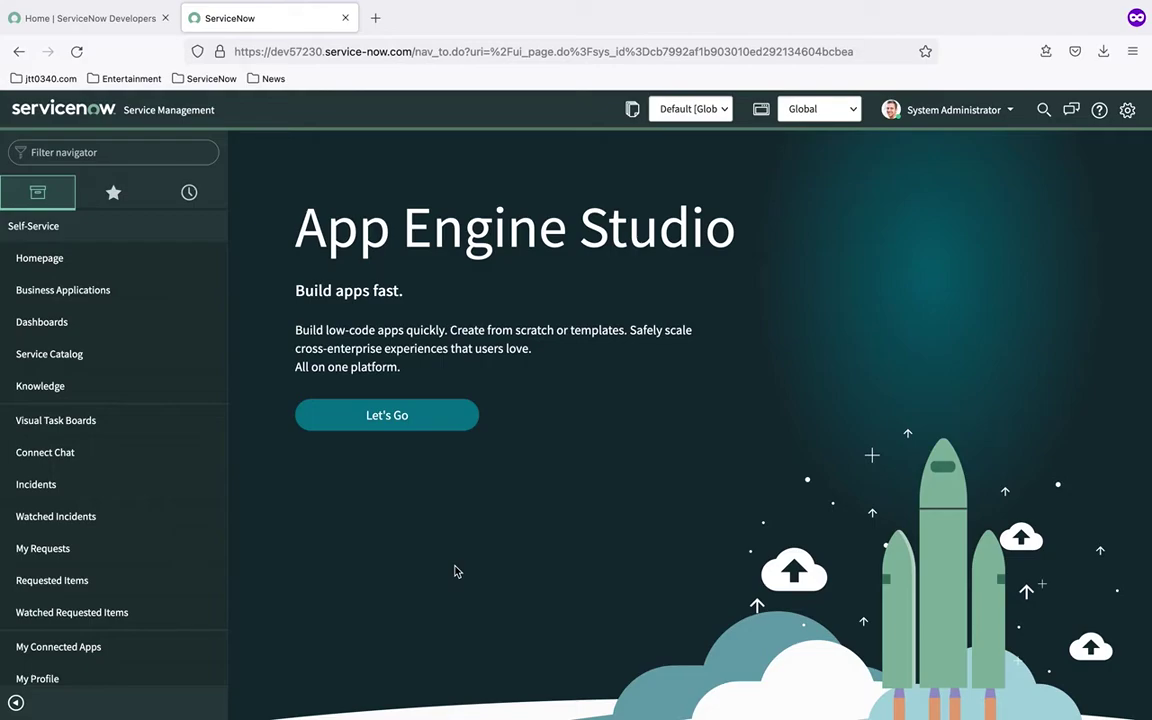
{"action": "left_click", "coordinate": [99, 153]}
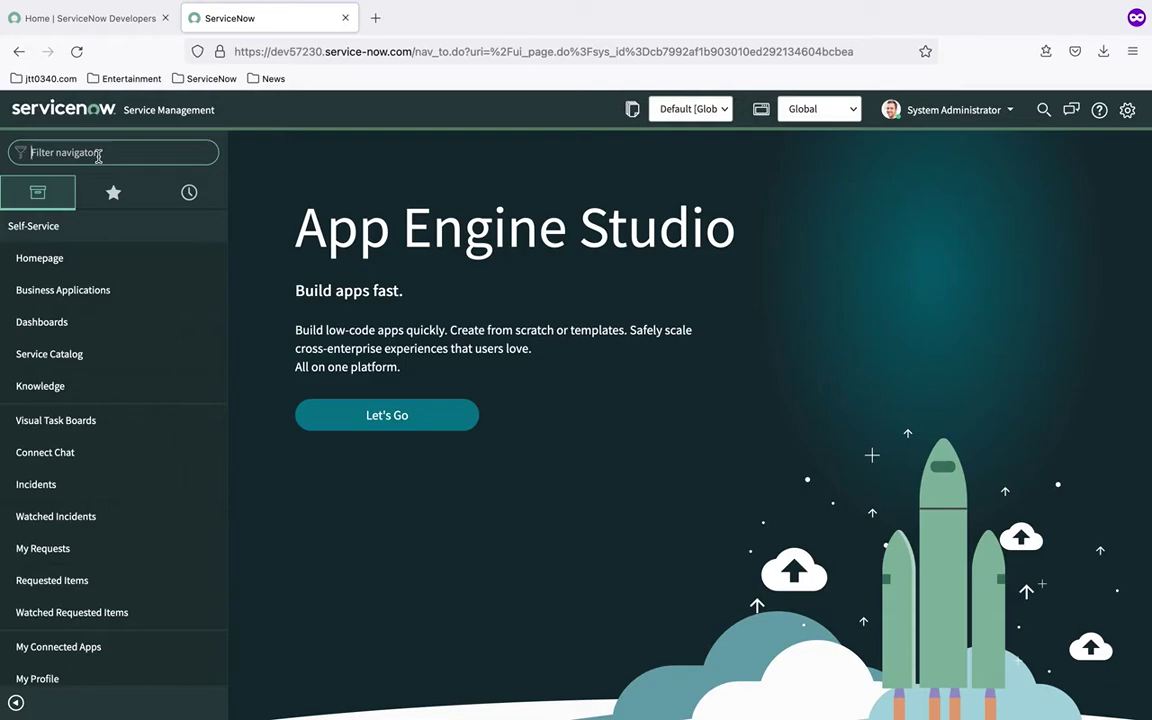
{"action": "type", "text": "sys_"}
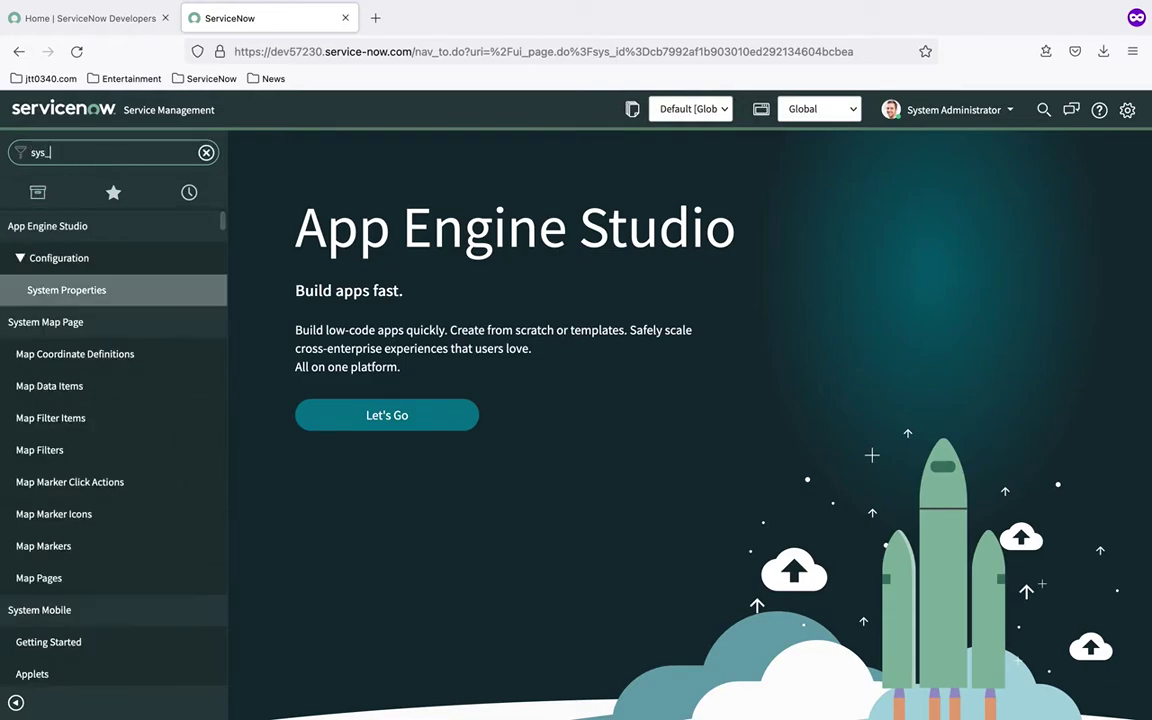
{"action": "type", "text": "tr"}
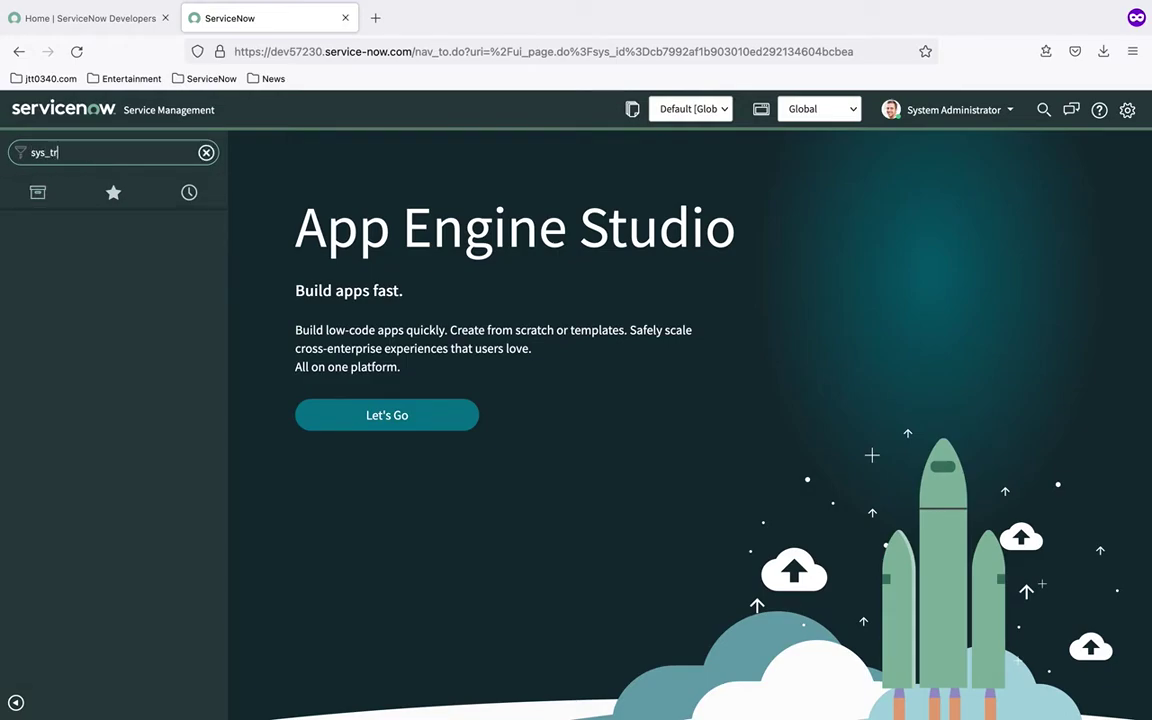
{"action": "type", "text": "ansform_entry.list"}
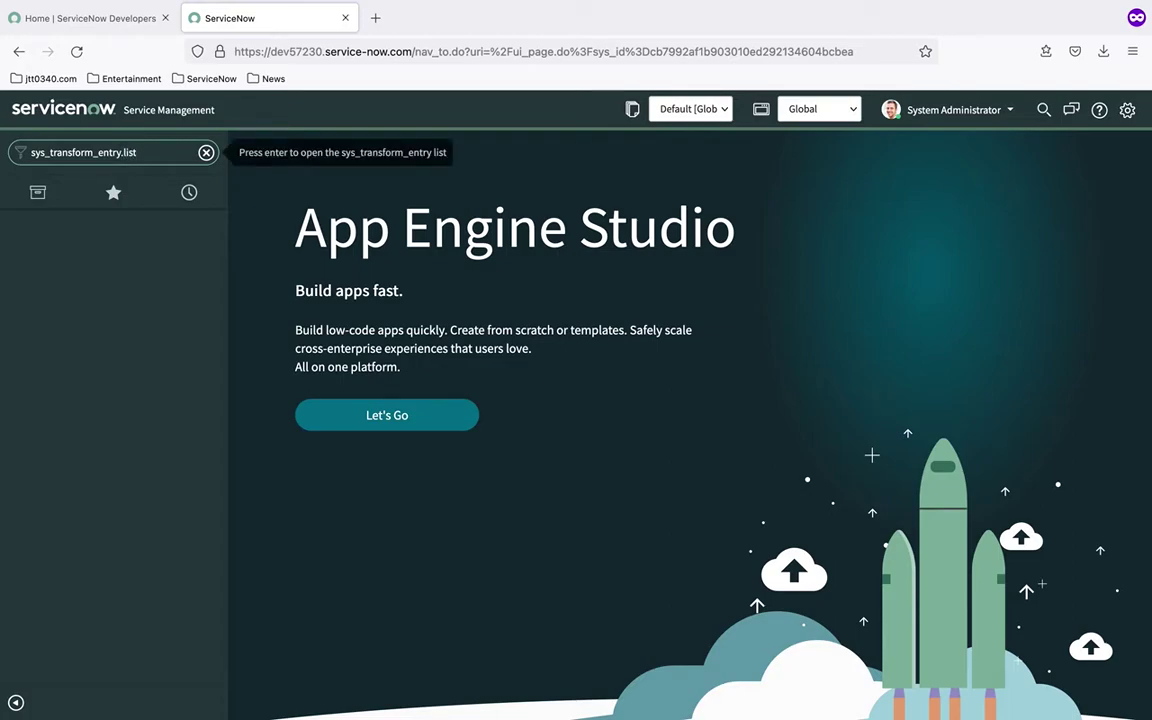
{"action": "key", "text": "Return"}
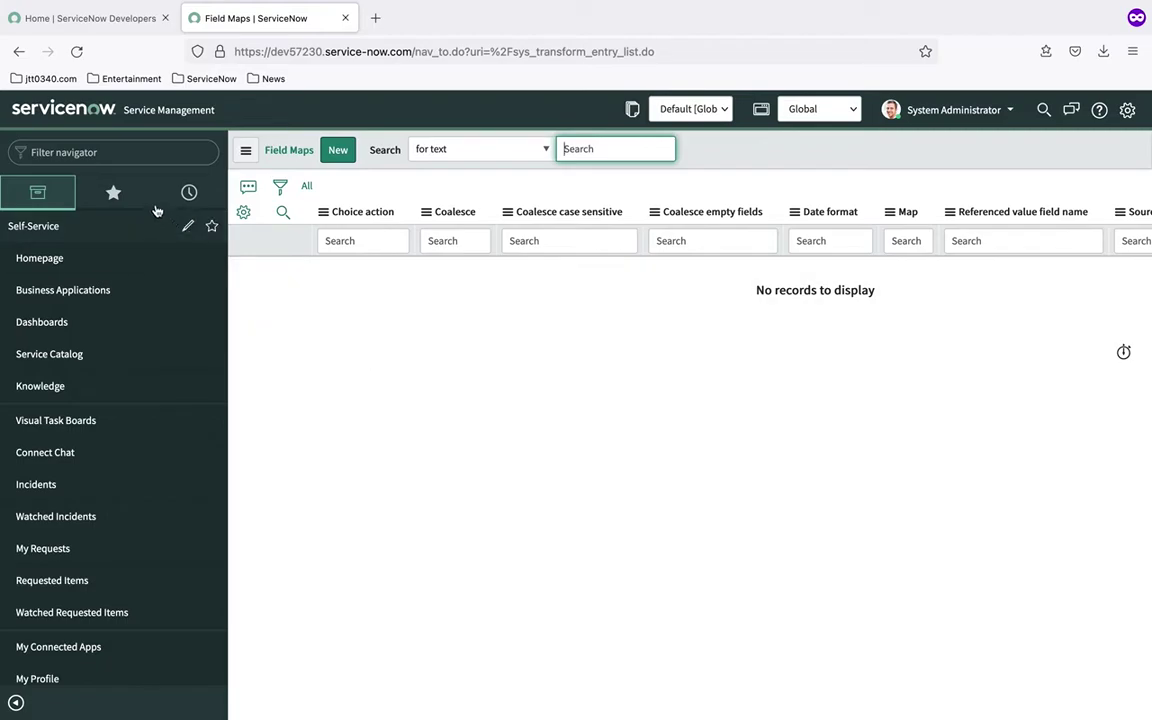
Open the still-empty Table Transform Maps list with sys_transform_map.list.
{"action": "left_click", "coordinate": [138, 152]}
{"action": "type", "text": "sy"}
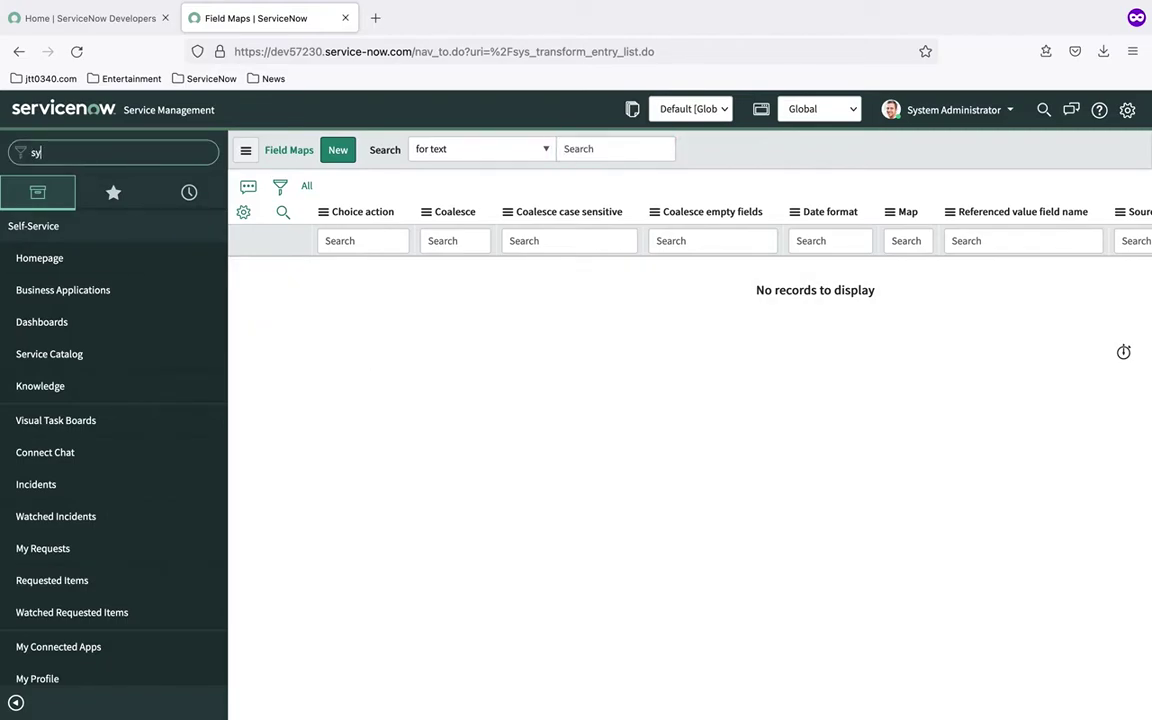
{"action": "type", "text": "s_tran"}
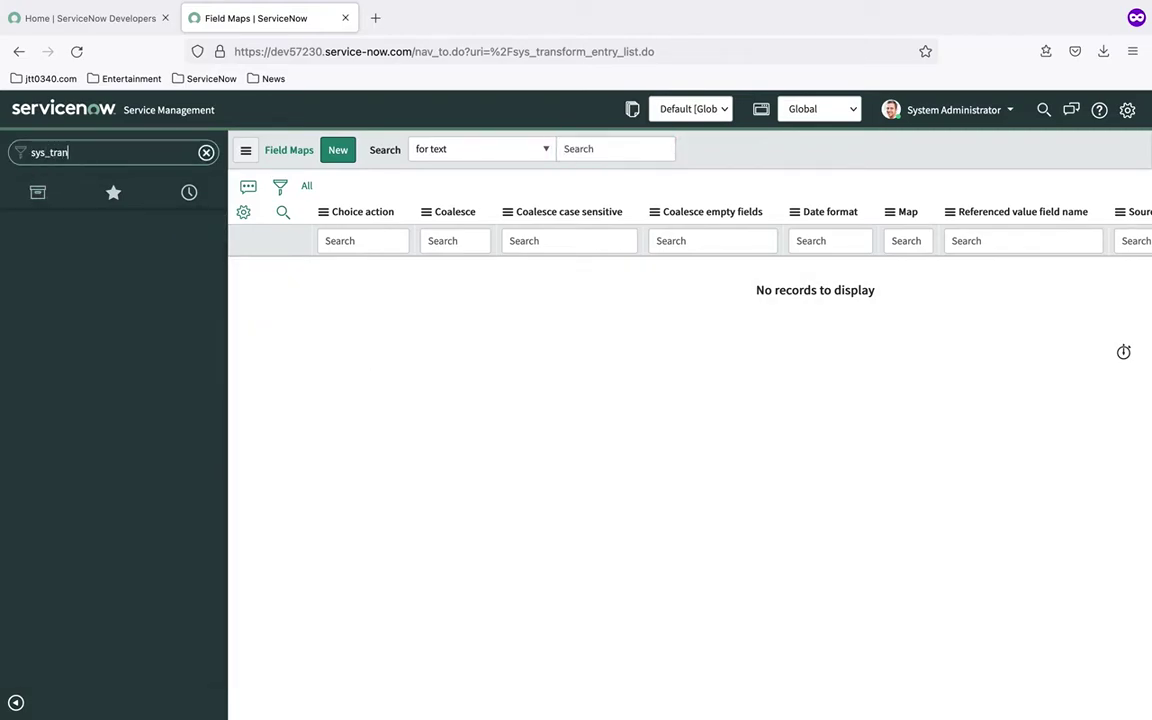
{"action": "type", "text": "sform_map.list"}
{"action": "key", "text": "Return"}
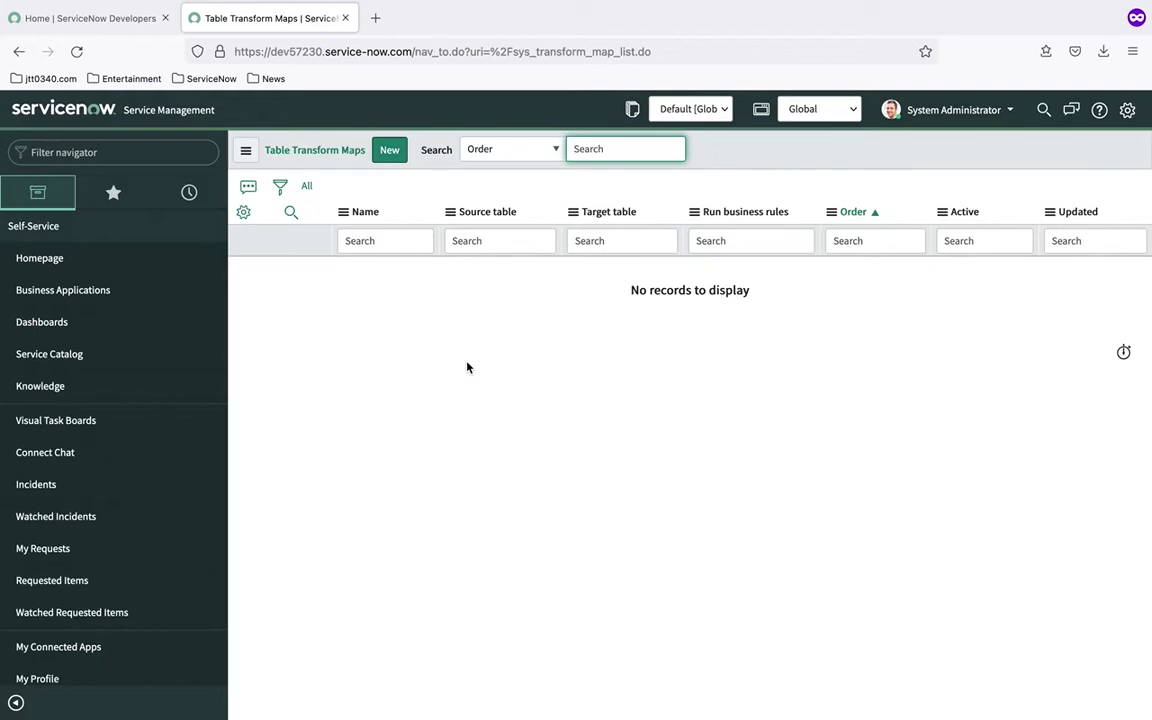
Open the My Table records list with u_my_table.list.
{"action": "left_click", "coordinate": [114, 153]}
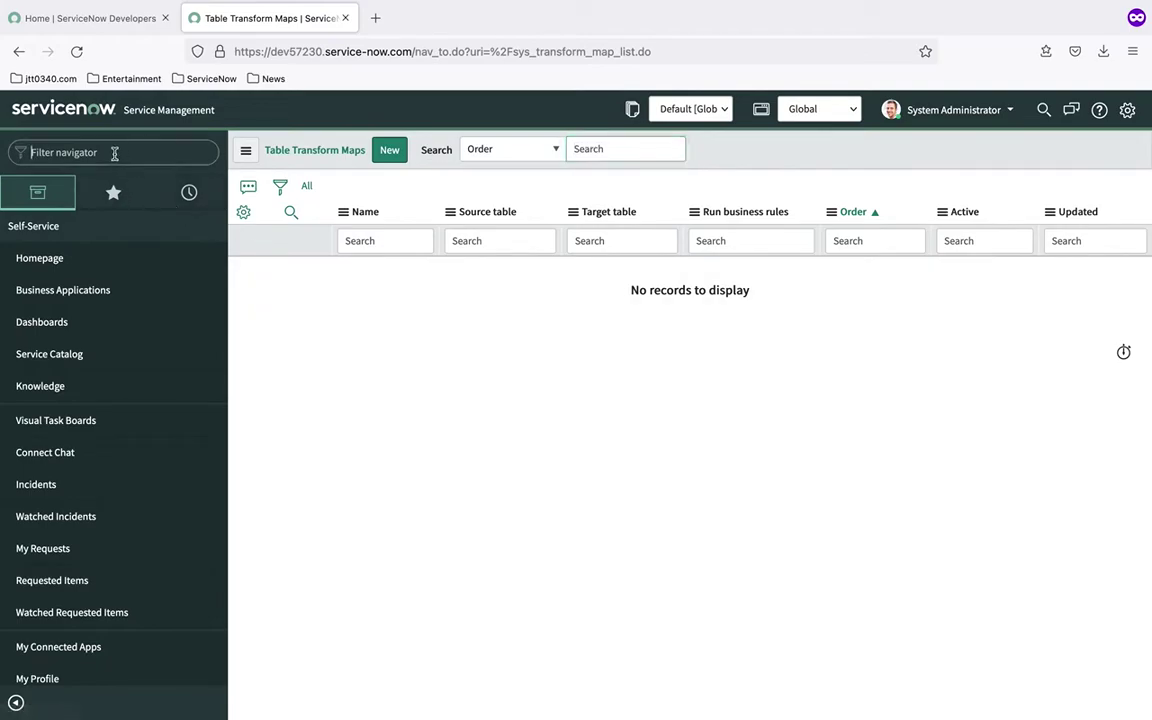
{"action": "type", "text": "u"}
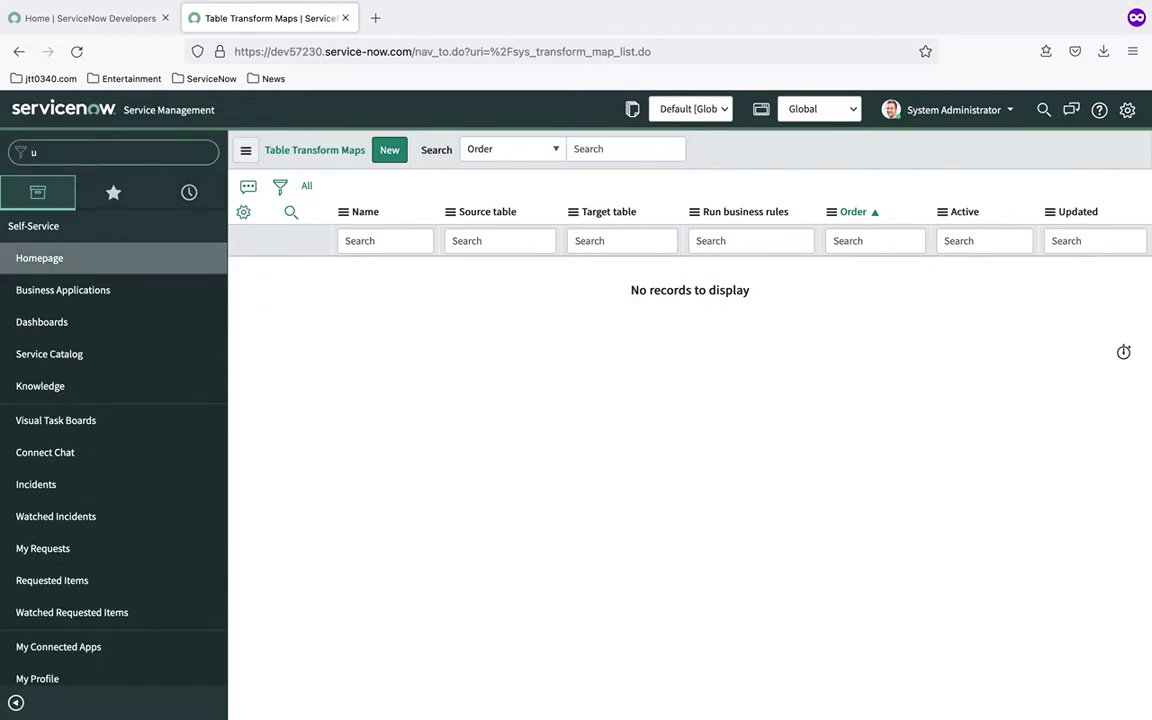
{"action": "type", "text": "_my_"}
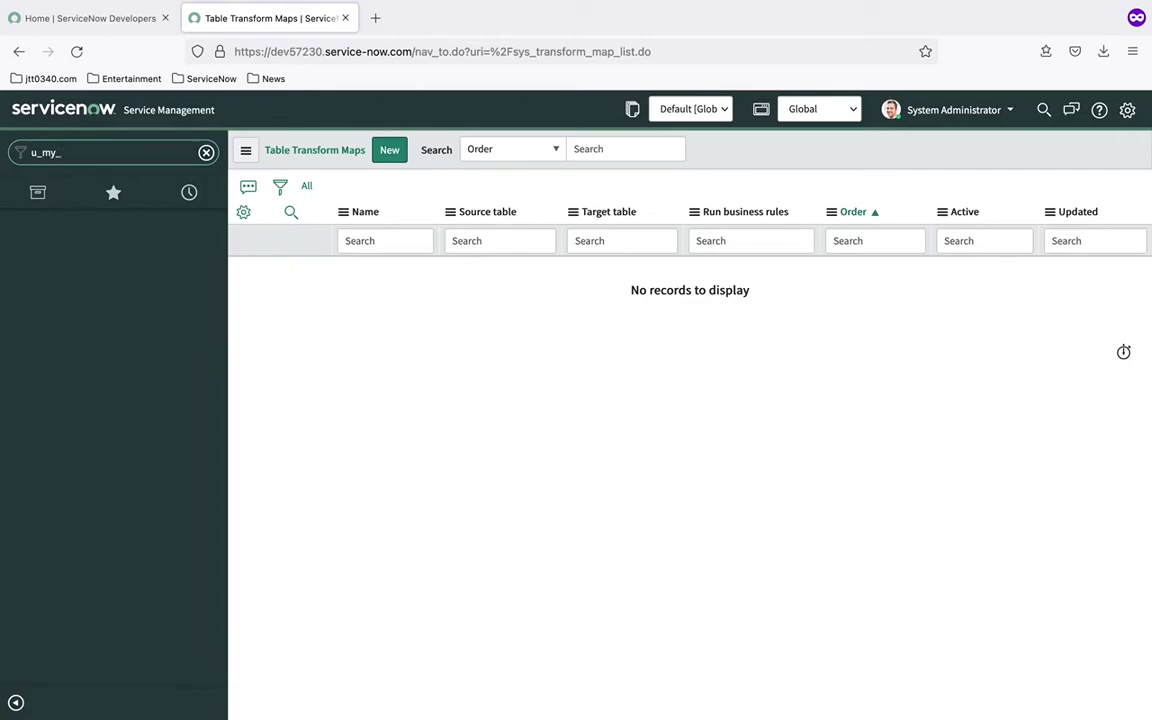
{"action": "type", "text": "table.list"}
{"action": "key", "text": "Return"}
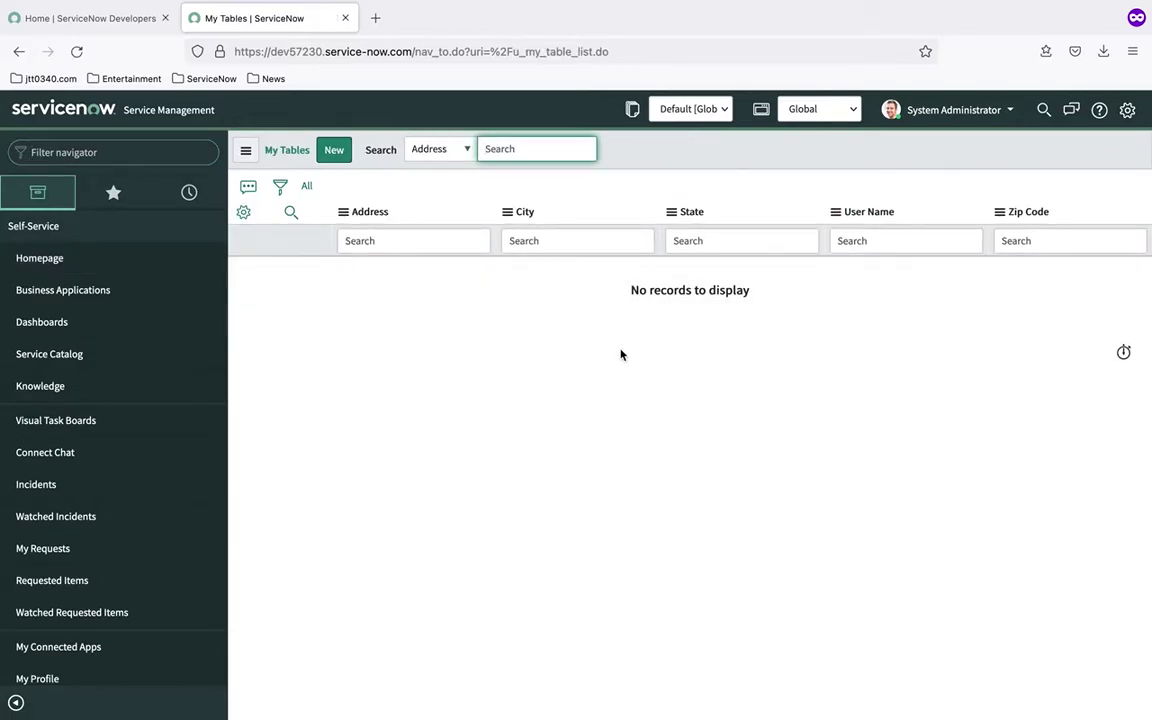
Open the My Table definition via Configure > Table from the Address column menu.
{"action": "left_click", "coordinate": [344, 213]}
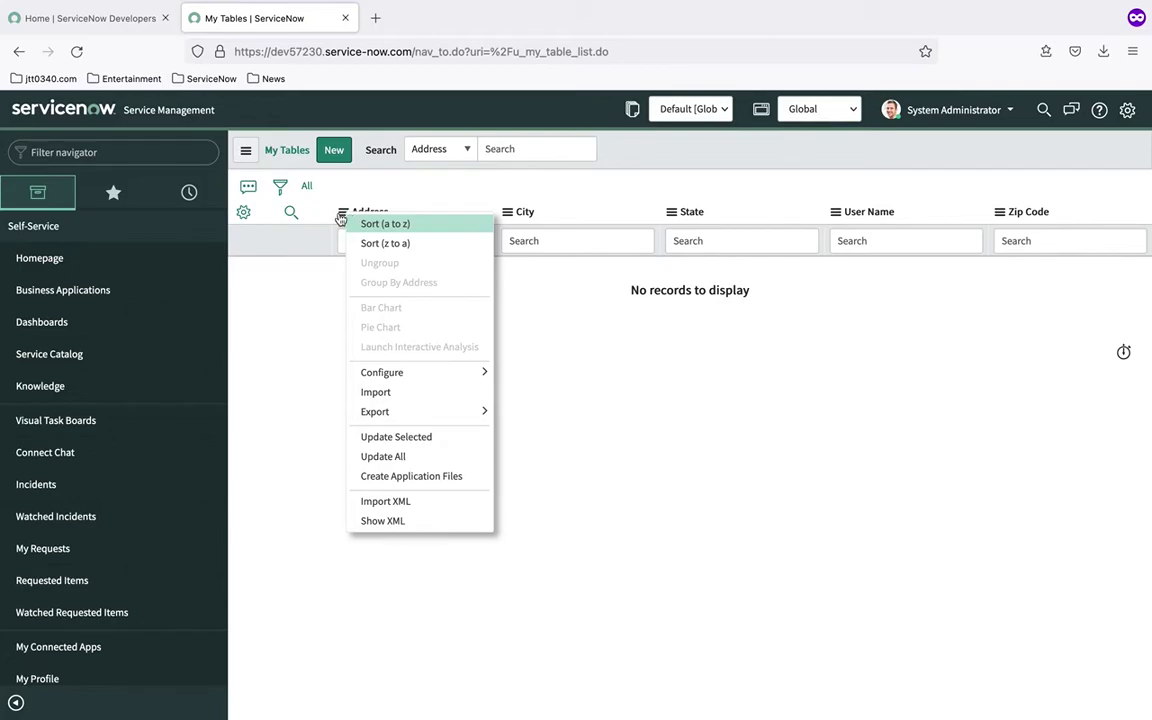
{"action": "mouse_move", "coordinate": [421, 374]}
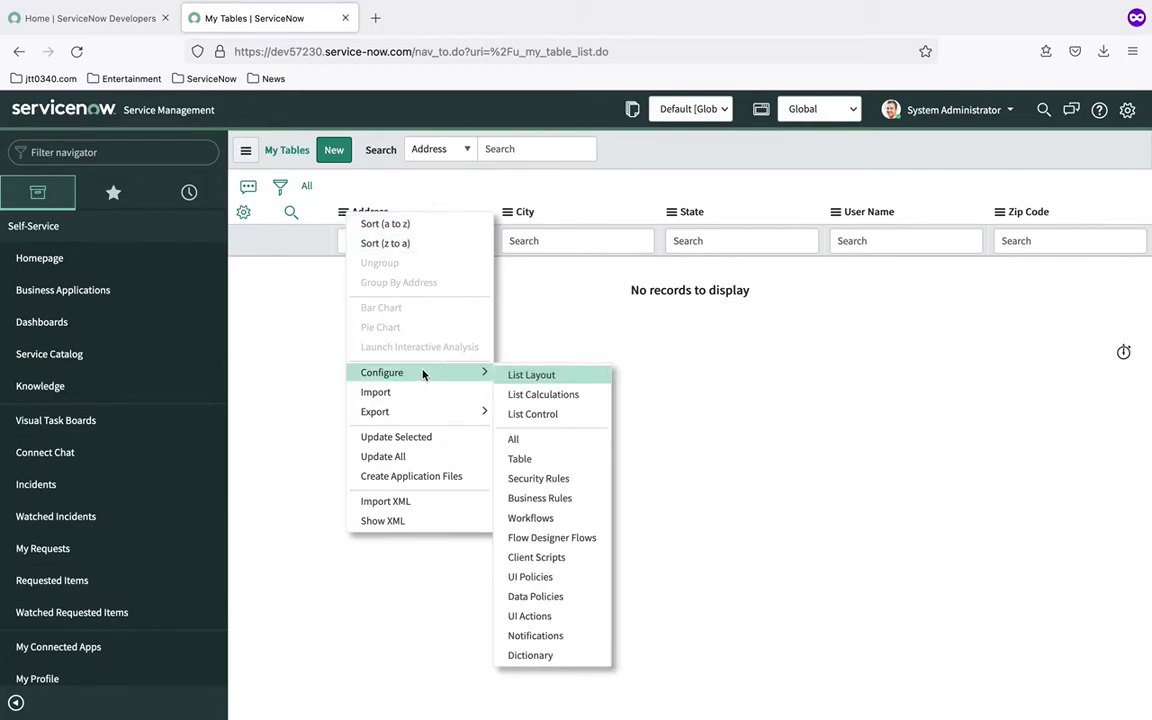
{"action": "left_click", "coordinate": [522, 458]}
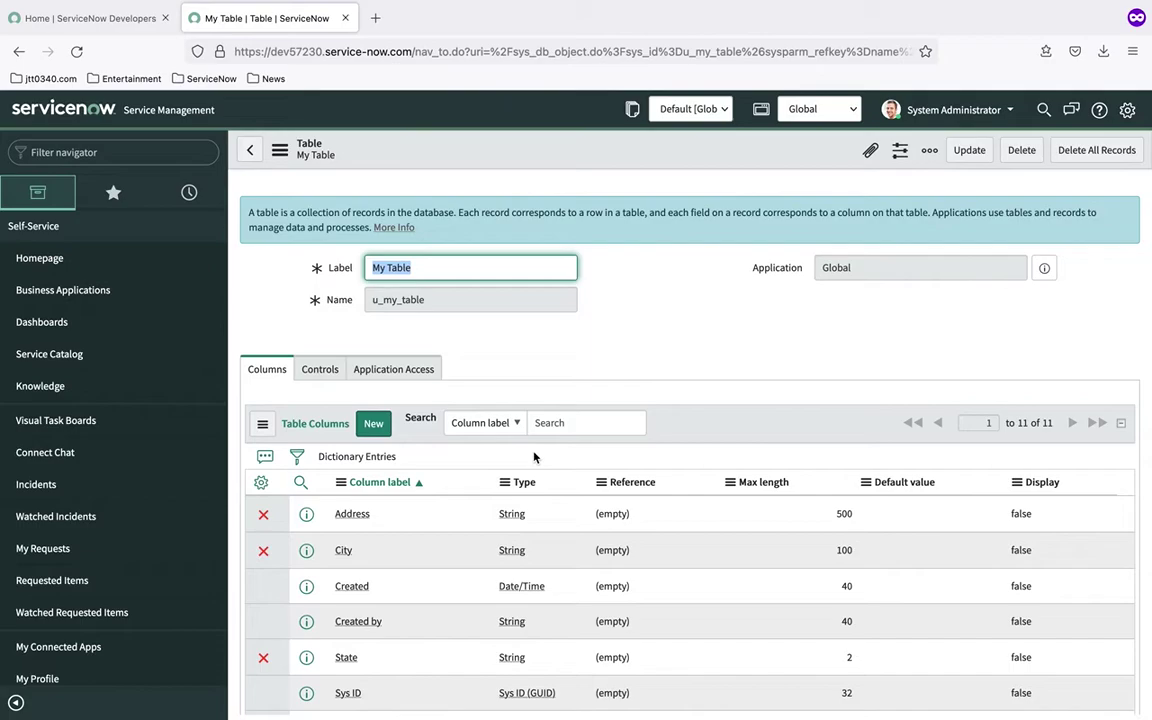
Review My Table's String columns: Address 500, City 100, State 2, User Name 100, Zip Code 20.
{"action": "scroll", "coordinate": [534, 457], "scroll_direction": "down", "scroll_amount": 3}
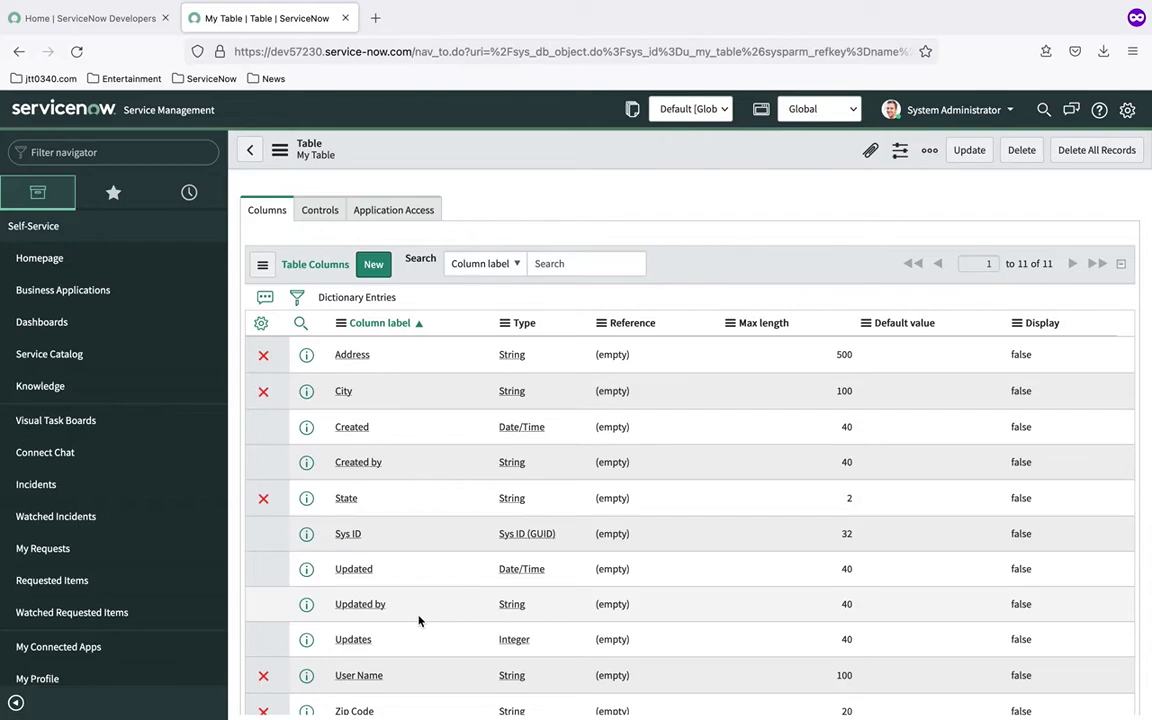
{"action": "scroll", "coordinate": [419, 621], "scroll_direction": "down", "scroll_amount": 3}
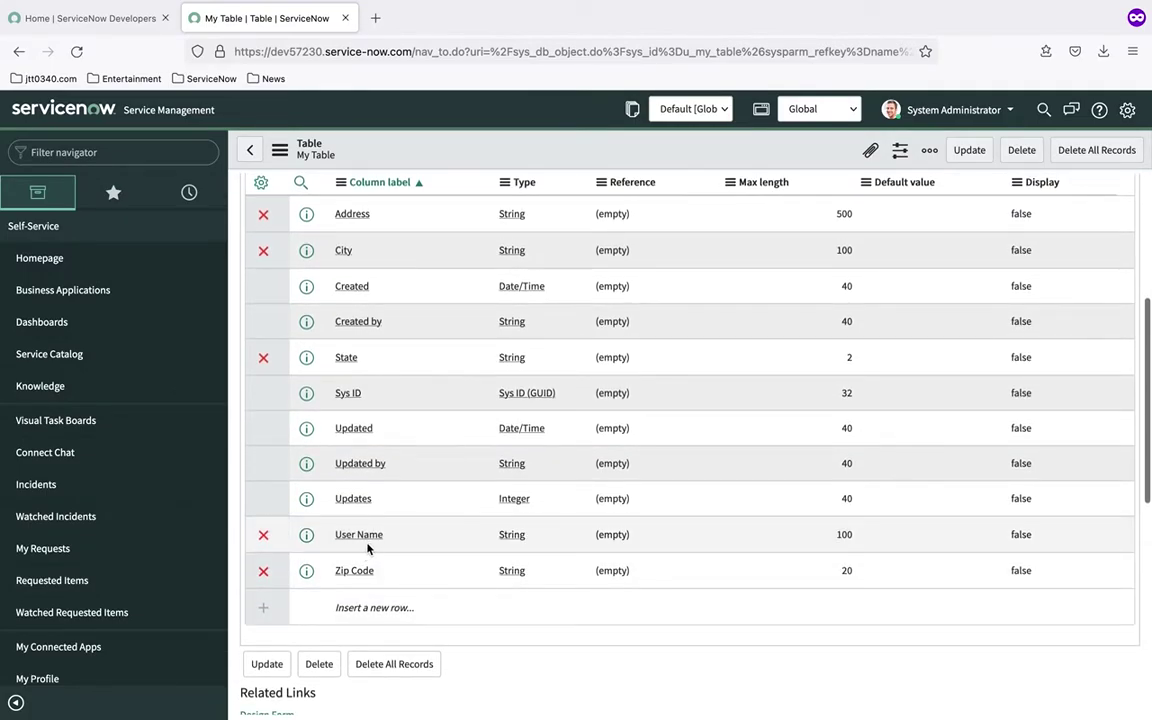
{"action": "scroll", "coordinate": [411, 527], "scroll_direction": "up", "scroll_amount": 1}
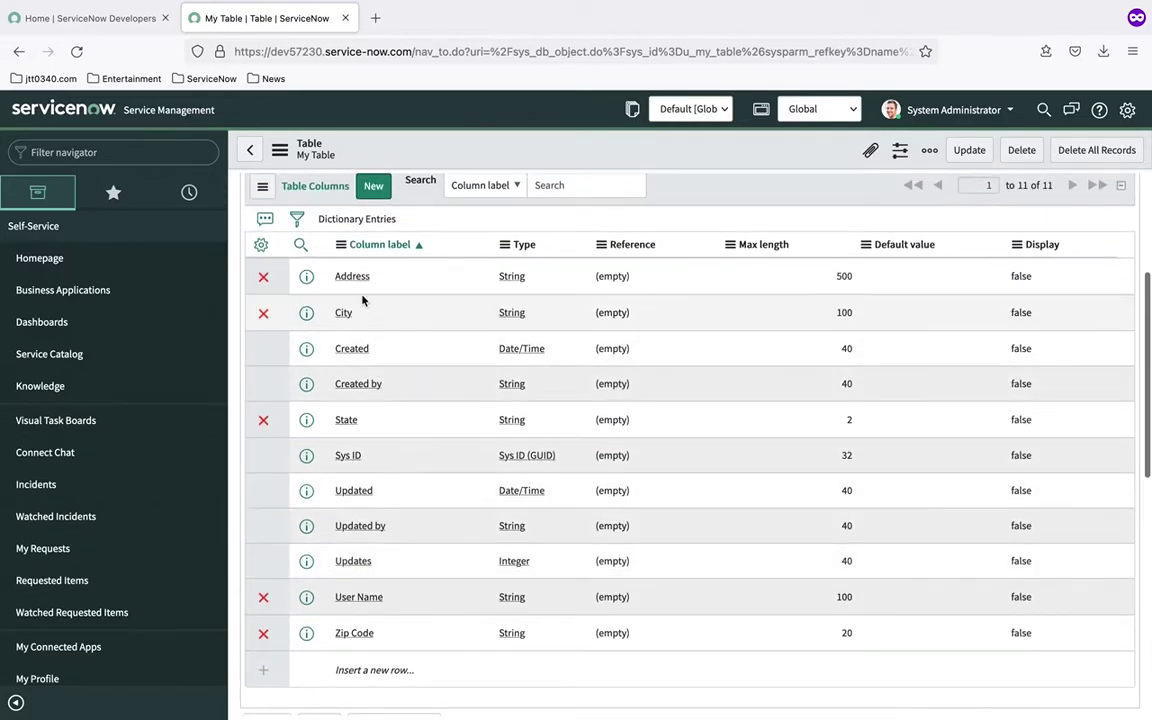
{"action": "scroll", "coordinate": [418, 480], "scroll_direction": "down", "scroll_amount": 1}
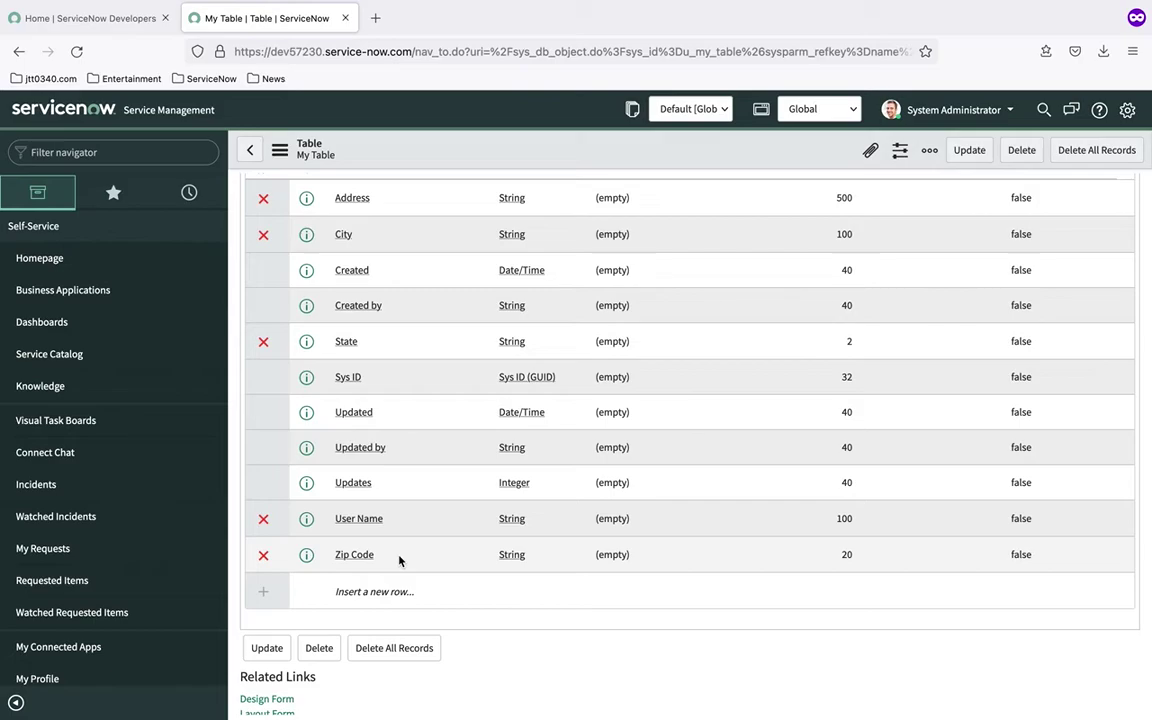
Start a new Table Transform Map record from the sys_transform_map list.
{"action": "left_click", "coordinate": [130, 155]}
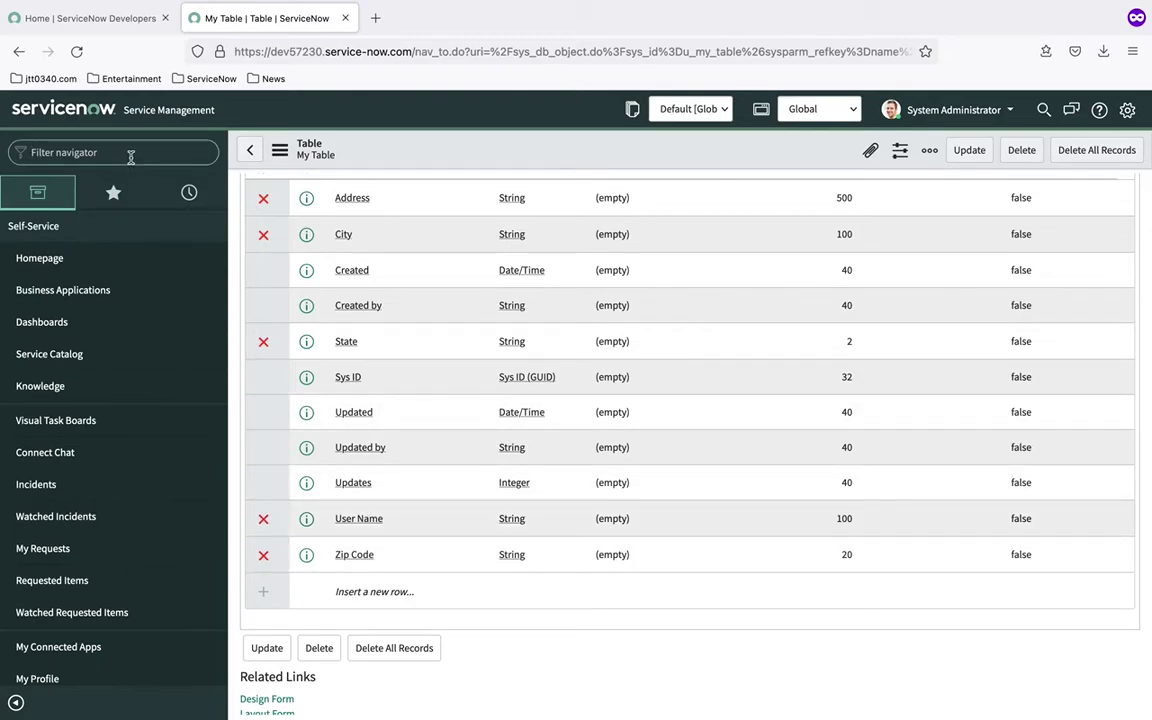
{"action": "type", "text": "sys_tran"}
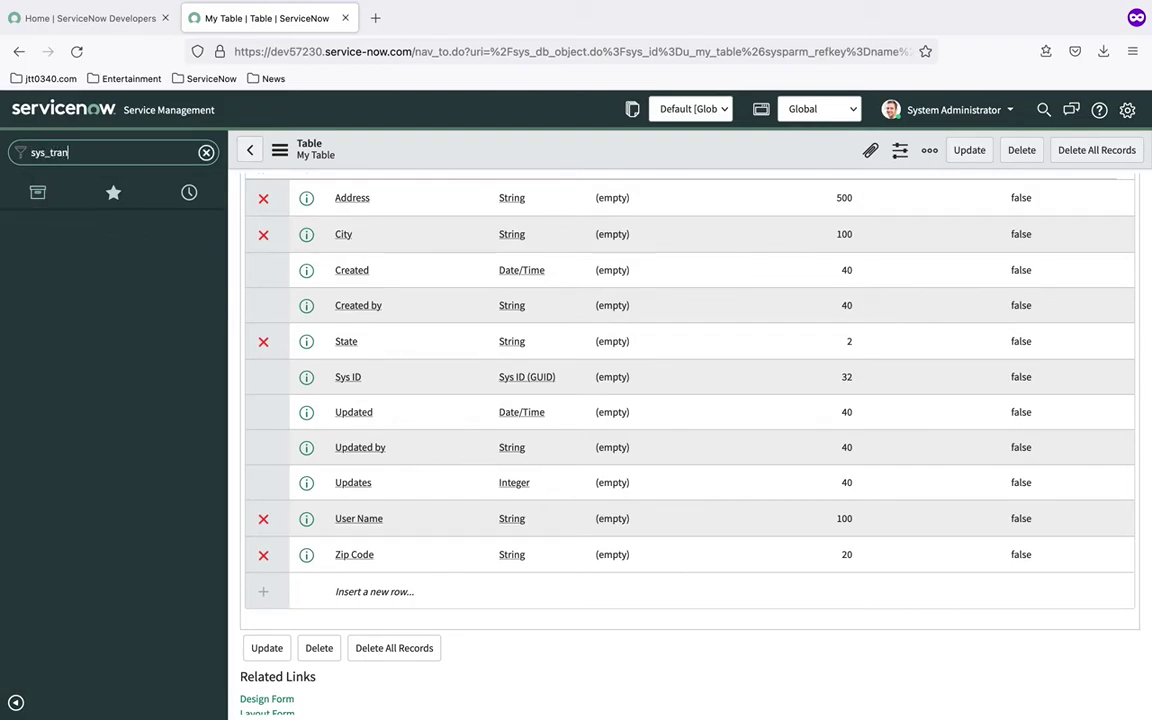
{"action": "type", "text": "sform_map.lis"}
{"action": "type", "text": "t"}
{"action": "key", "text": "Return"}
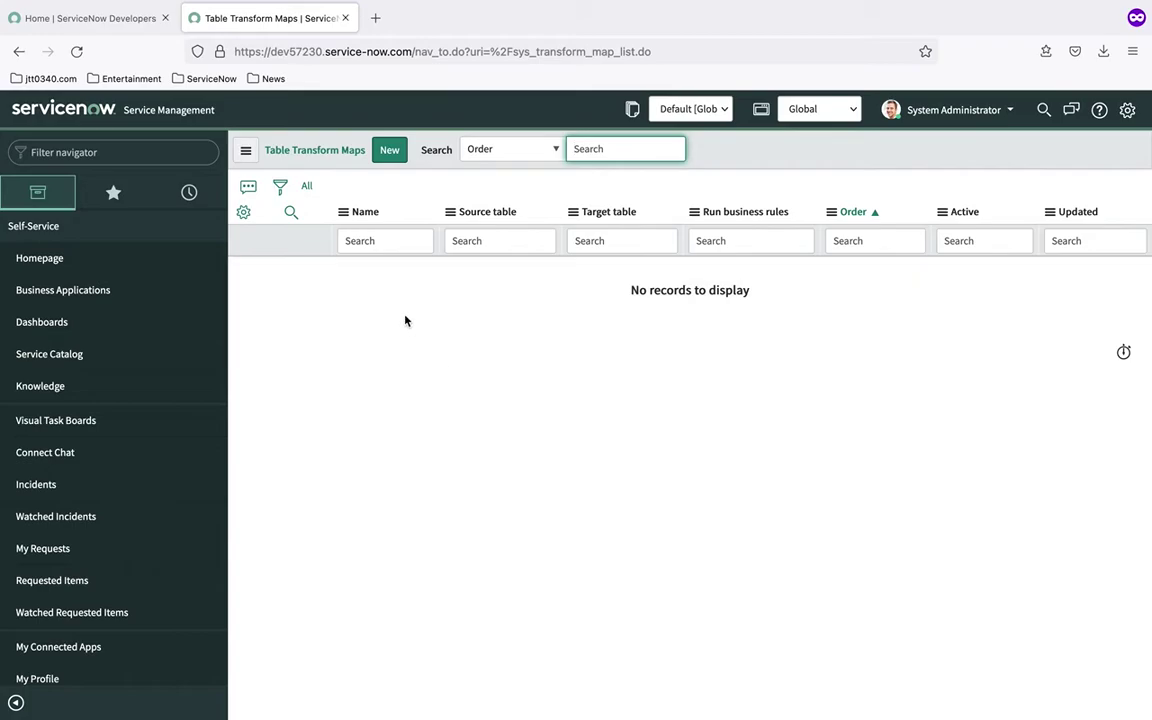
{"action": "left_click", "coordinate": [390, 153]}
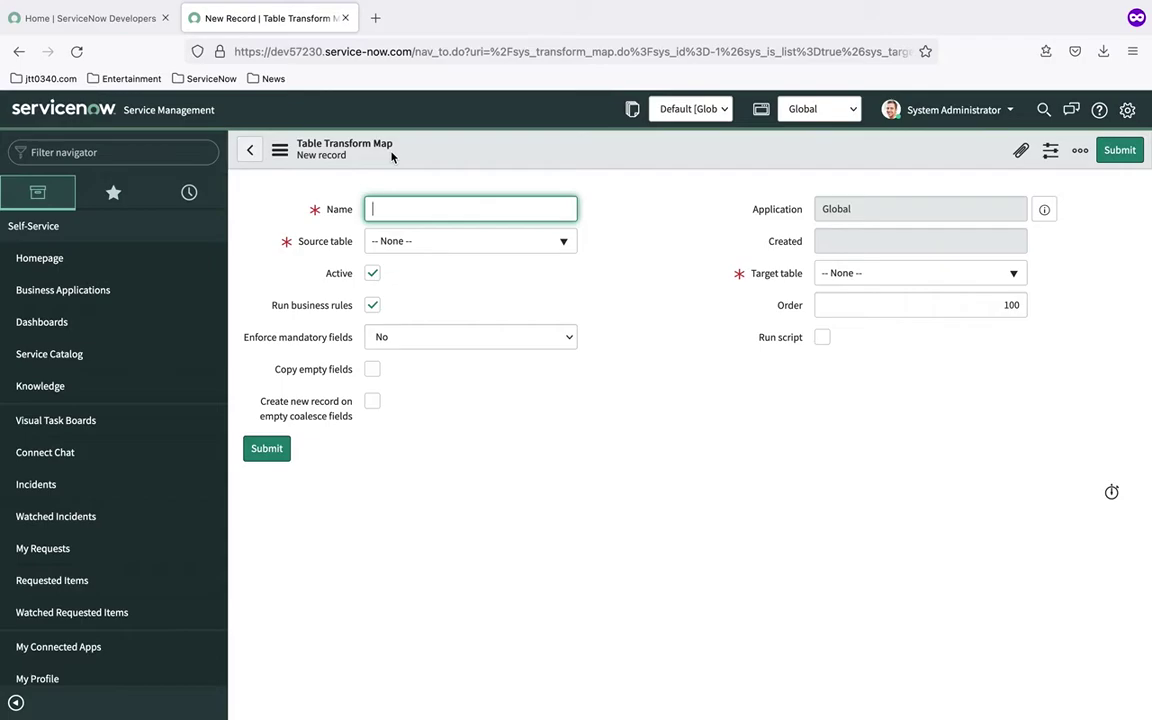
Name the transform map 'Test Transform Map' with source table Test Import [u_test_import].
{"action": "type", "text": "Test Transform Map"}
{"action": "left_click", "coordinate": [527, 244]}
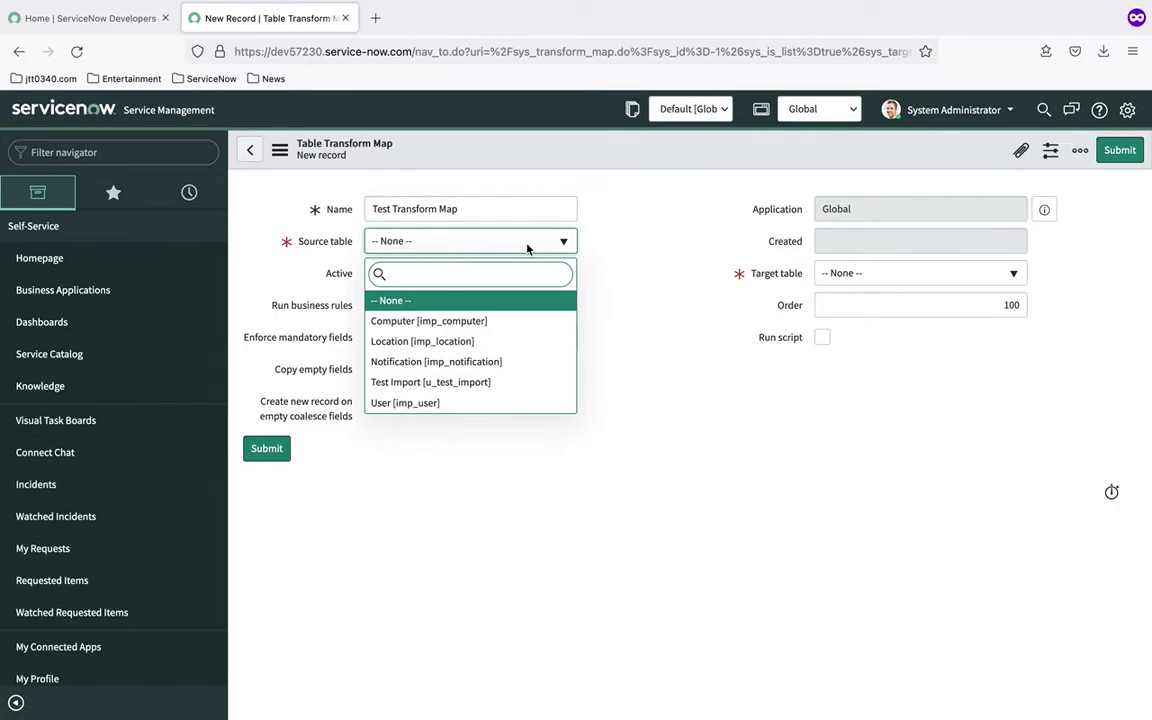
{"action": "left_click", "coordinate": [479, 389]}
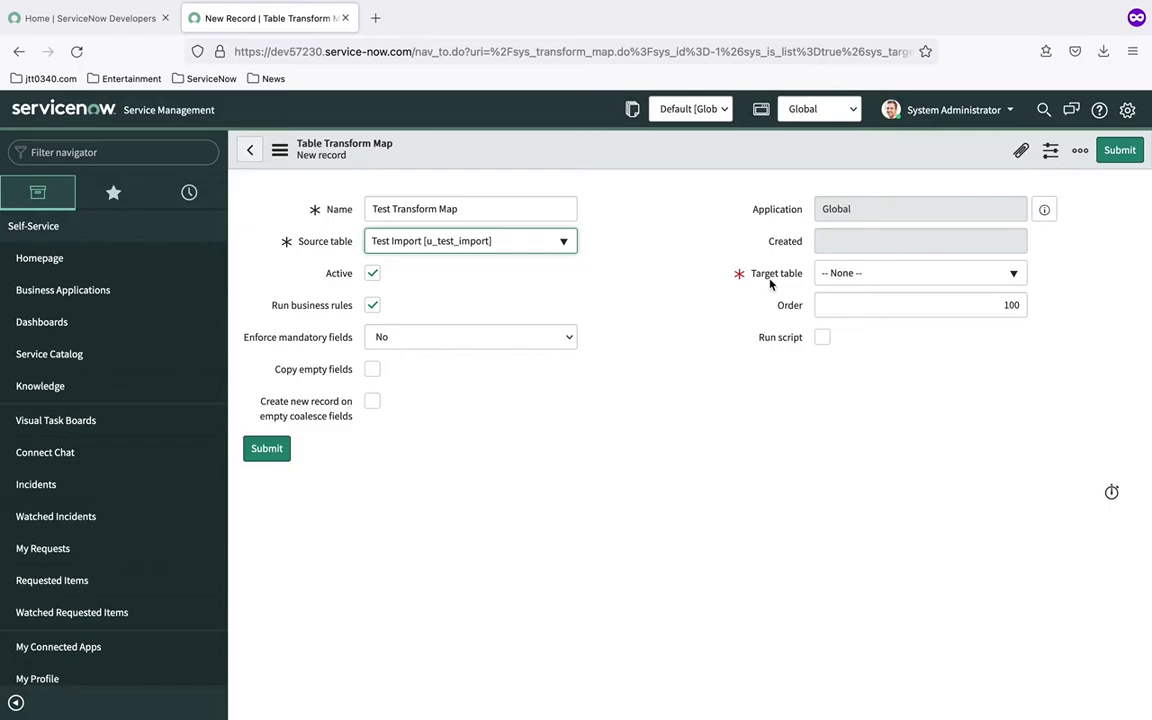
Search 'My' and set the target table to My Table [u_my_table].
{"action": "left_click", "coordinate": [869, 281]}
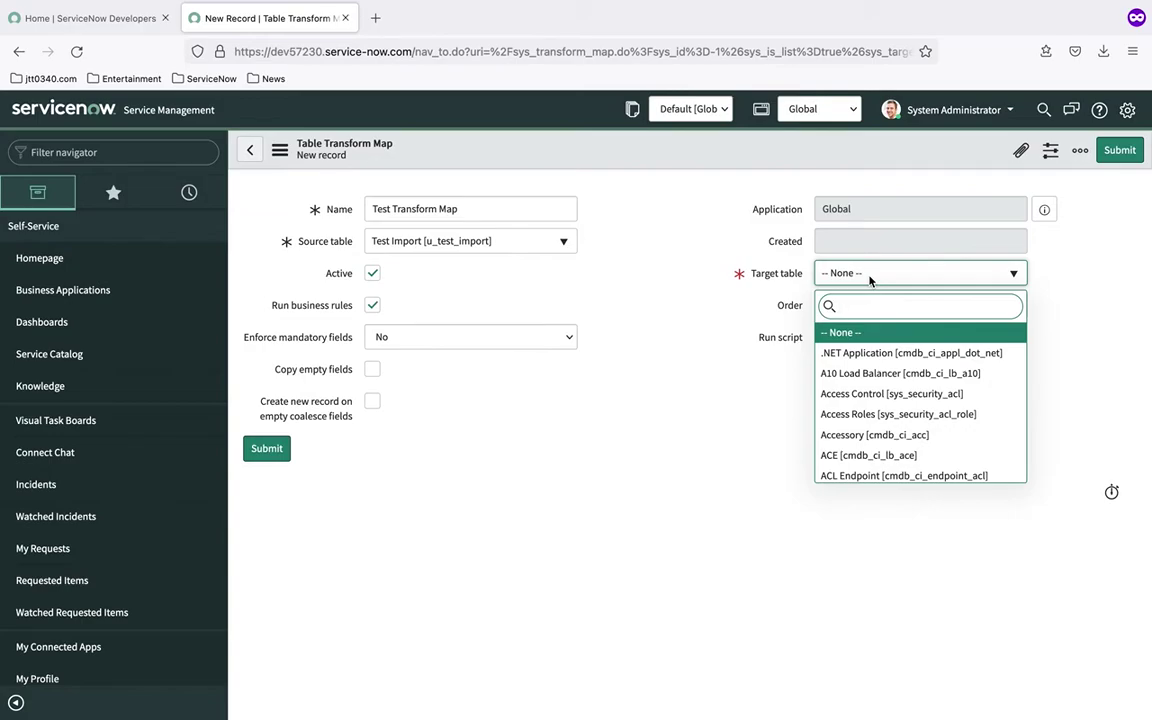
{"action": "type", "text": "My"}
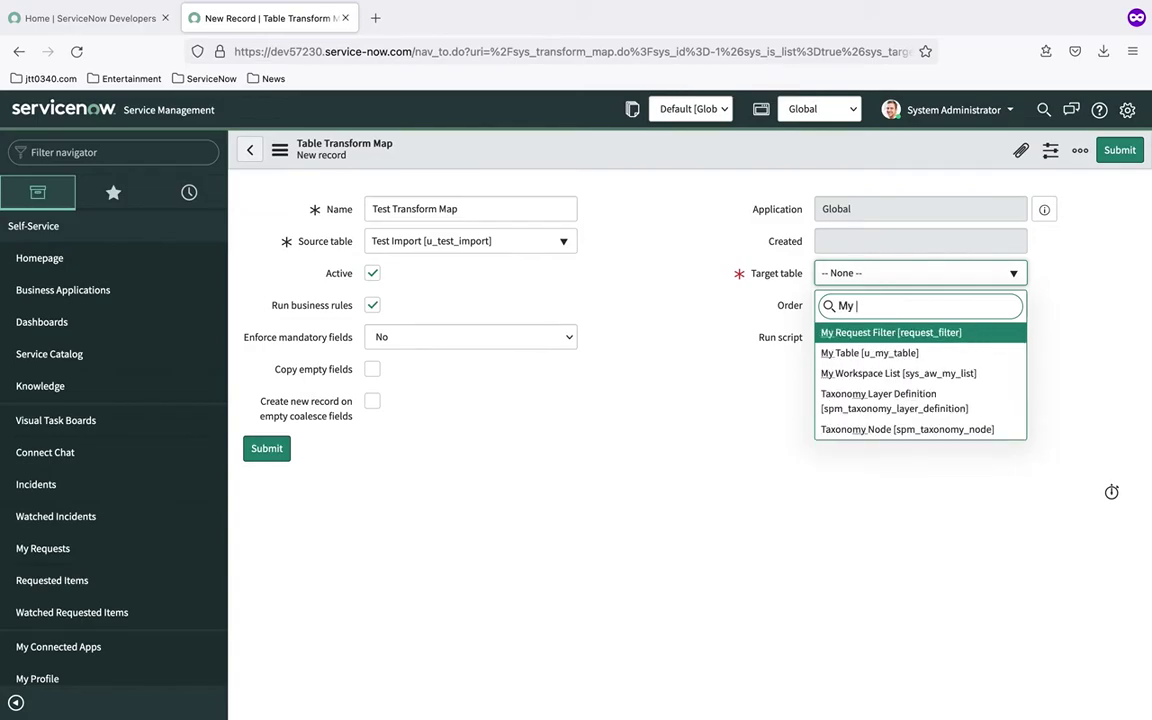
{"action": "left_click", "coordinate": [884, 356]}
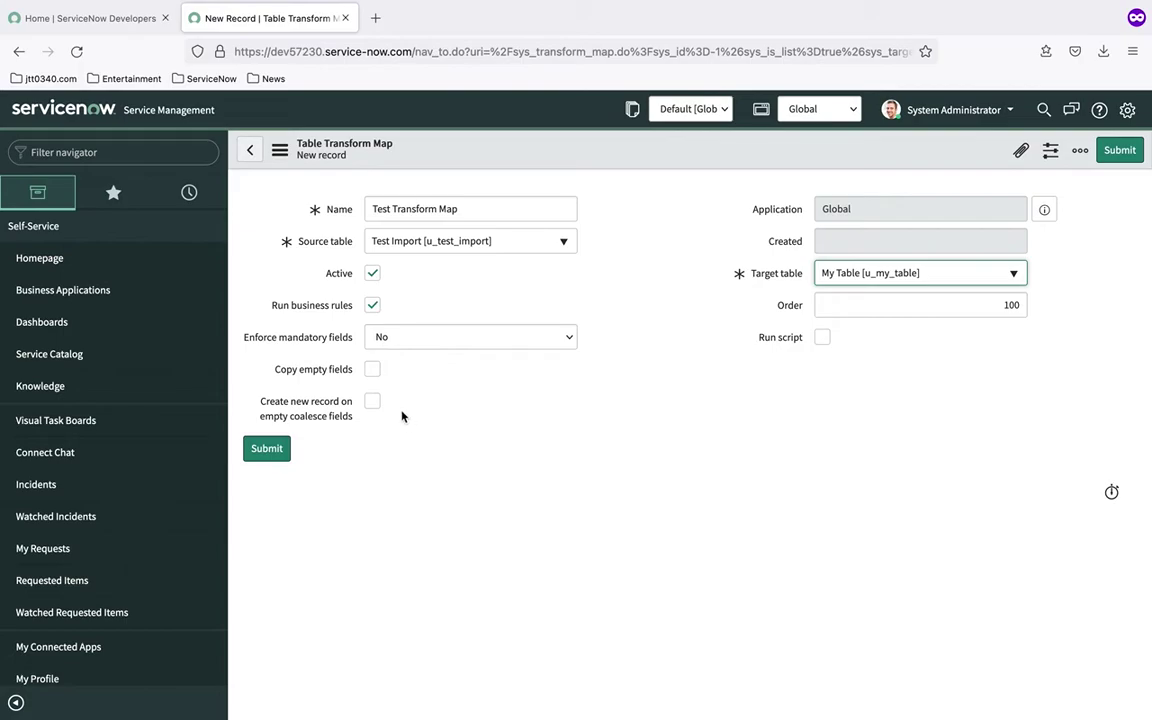
Save Test Transform Map from the Additional actions menu and review its empty Field Maps list.
{"action": "left_click", "coordinate": [280, 150]}
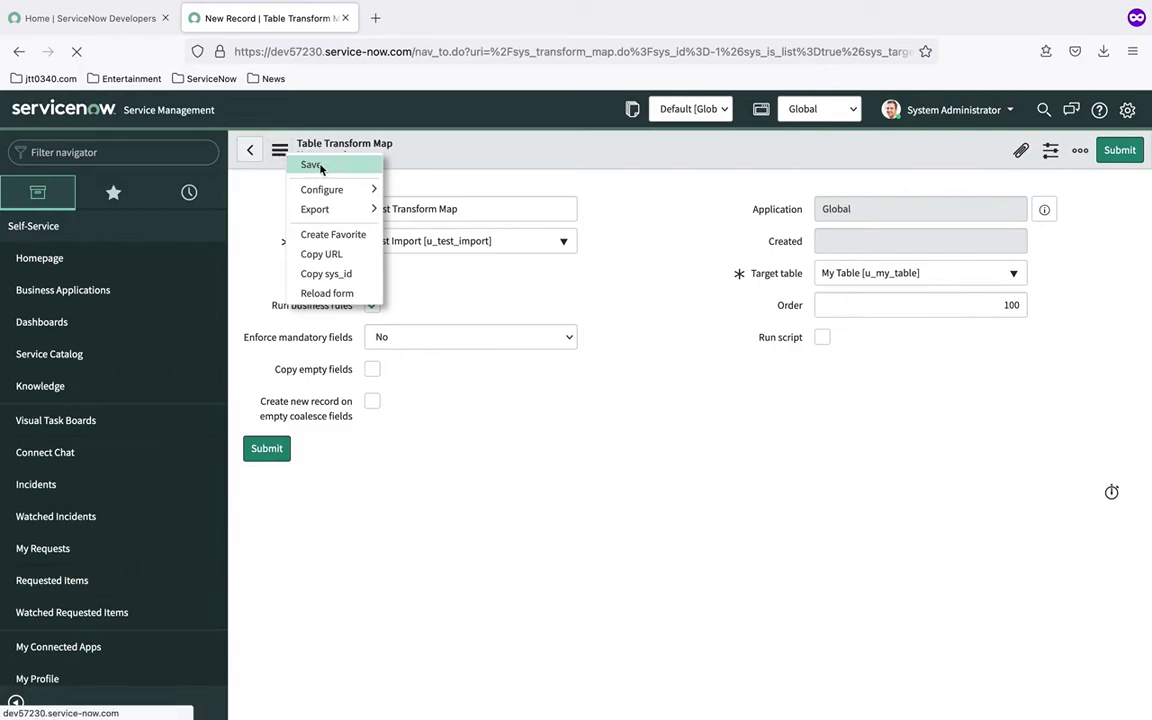
{"action": "left_click", "coordinate": [318, 166]}
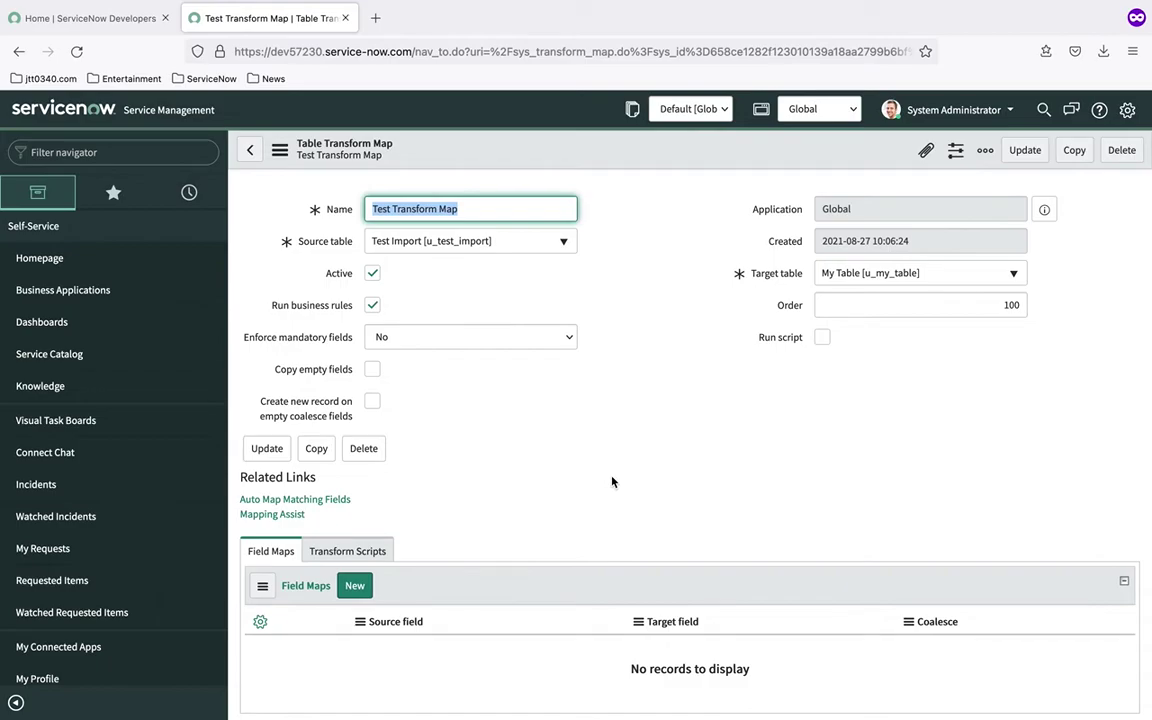
{"action": "scroll", "coordinate": [612, 482], "scroll_direction": "down", "scroll_amount": 2}
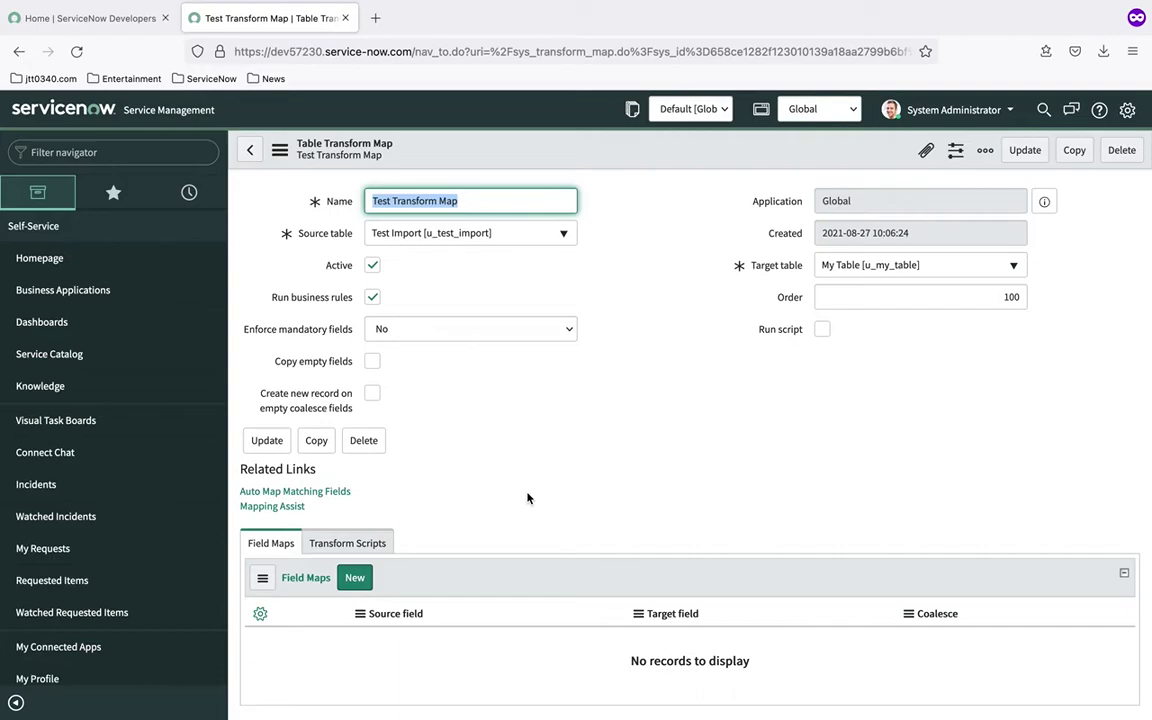
{"action": "scroll", "coordinate": [527, 498], "scroll_direction": "down", "scroll_amount": 1}
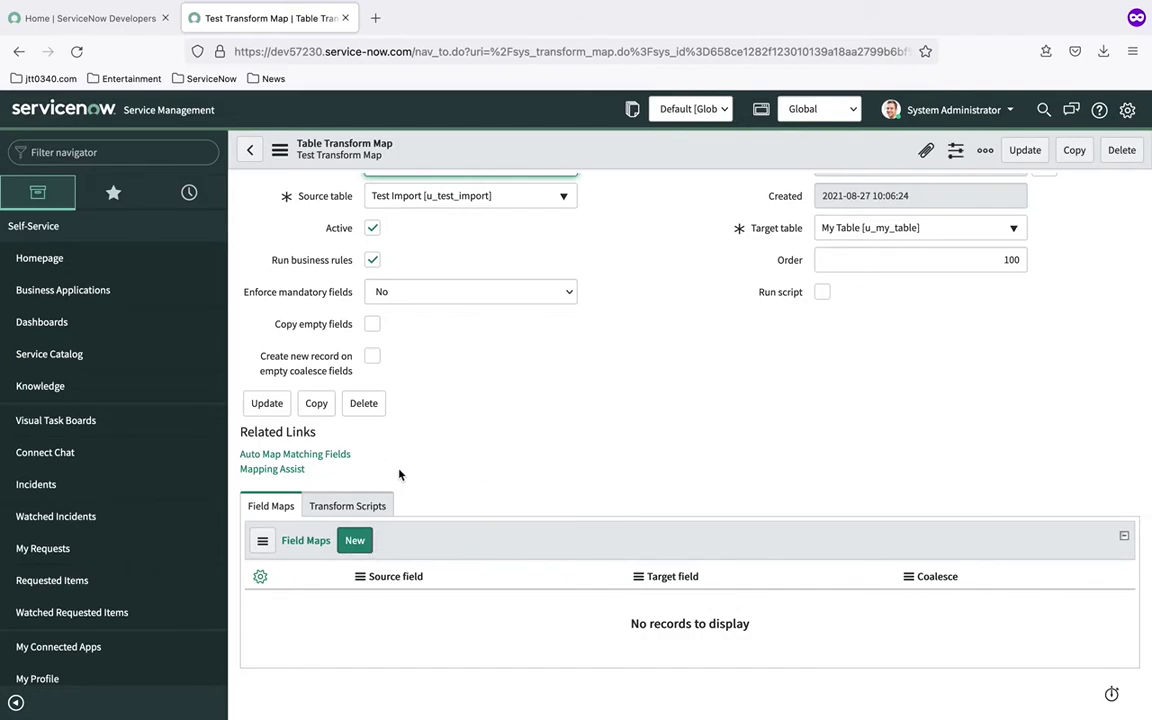
In Mapping Assist for Test Import to My Table, add the source field name.
{"action": "left_click", "coordinate": [292, 470]}
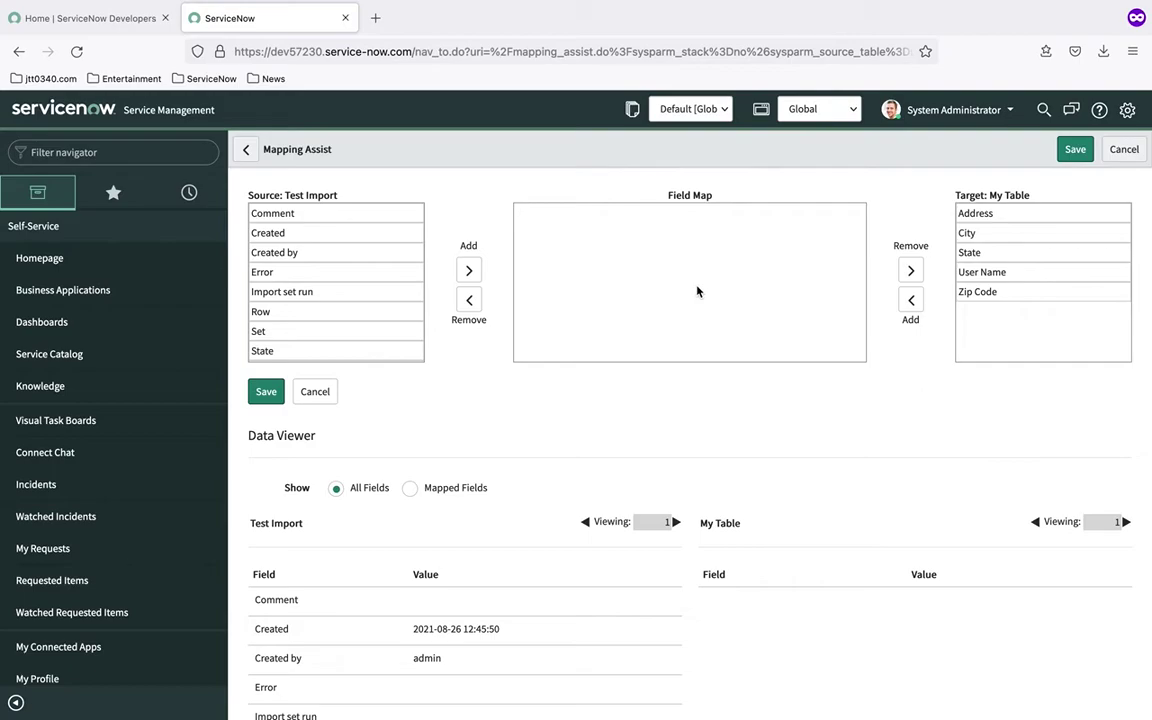
{"action": "scroll", "coordinate": [322, 291], "scroll_direction": "down", "scroll_amount": 5}
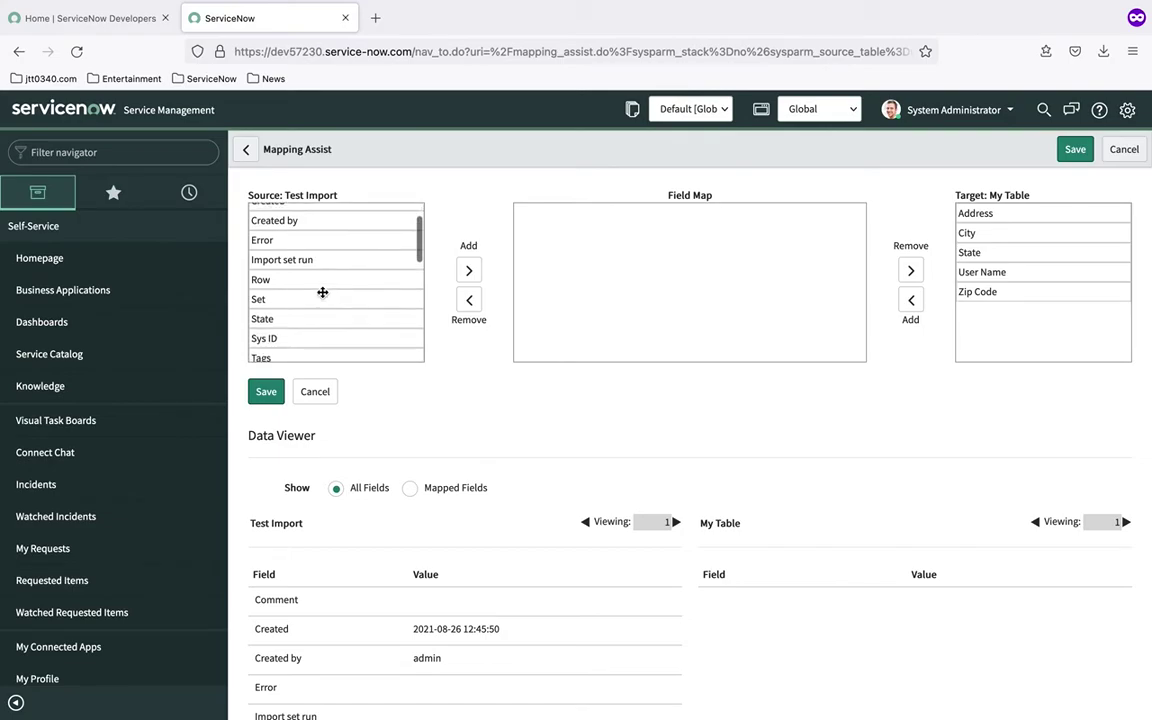
{"action": "scroll", "coordinate": [322, 291], "scroll_direction": "down", "scroll_amount": 5}
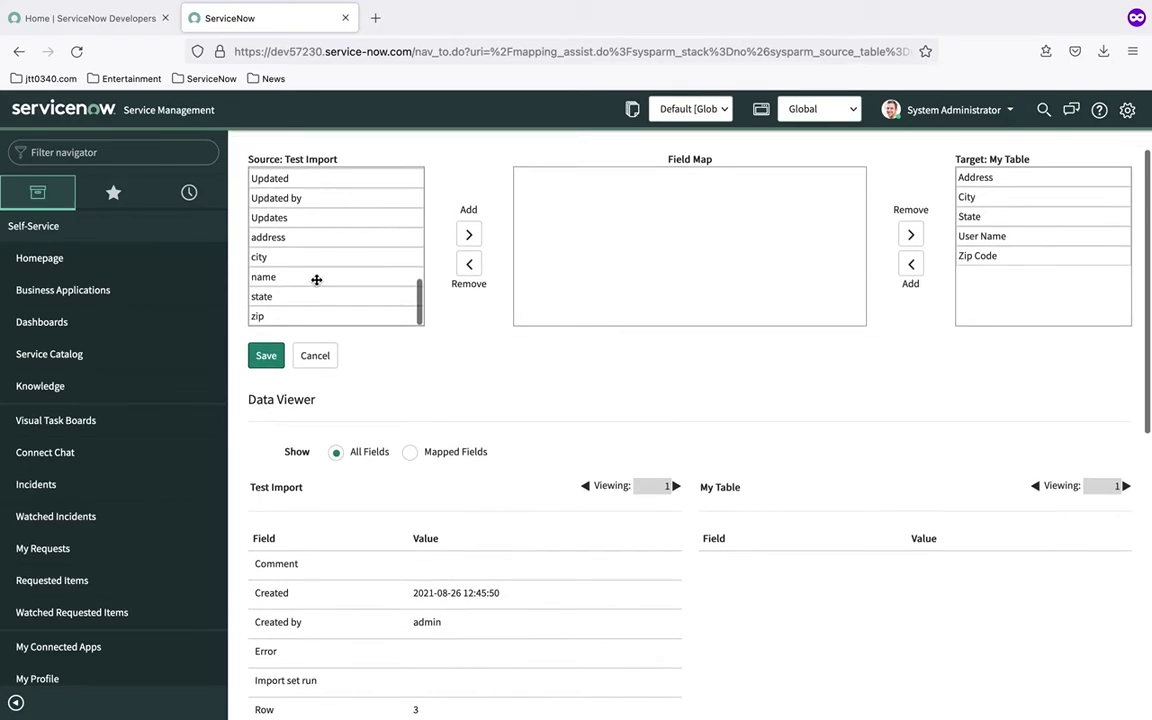
{"action": "left_click", "coordinate": [316, 279]}
{"action": "left_click", "coordinate": [470, 237]}
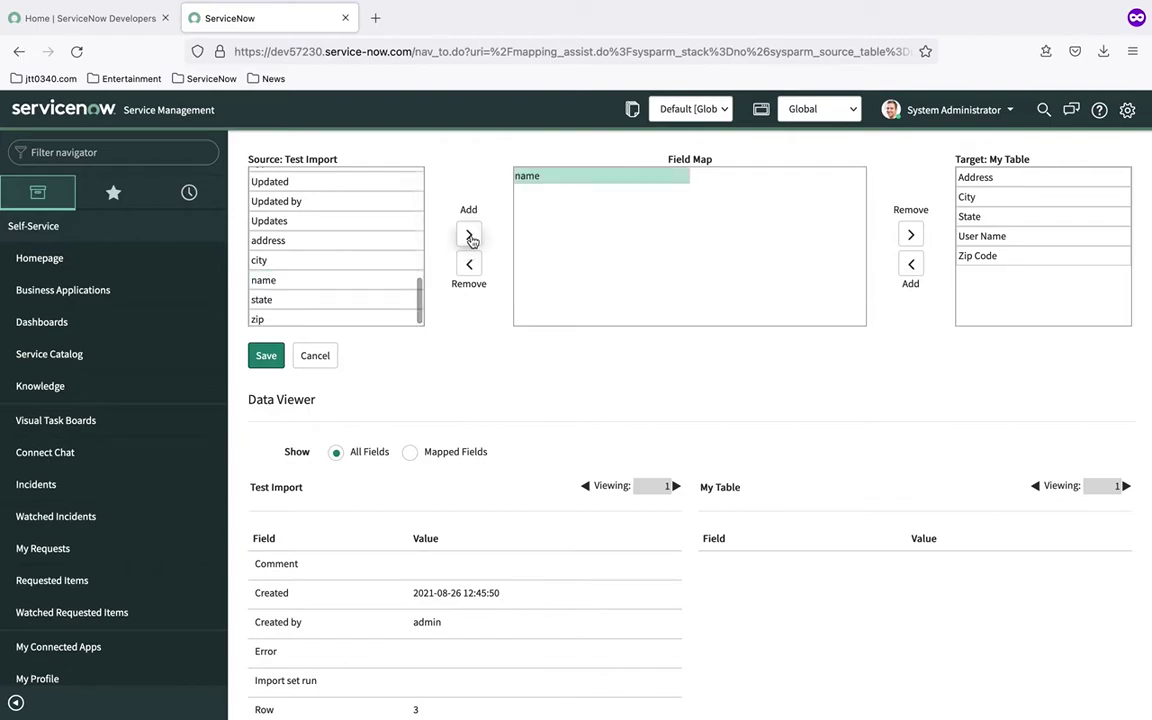
Pair the source name field with the target User Name field.
{"action": "scroll", "coordinate": [590, 365], "scroll_direction": "up", "scroll_amount": 1}
{"action": "scroll", "coordinate": [590, 365], "scroll_direction": "up", "scroll_amount": 2}
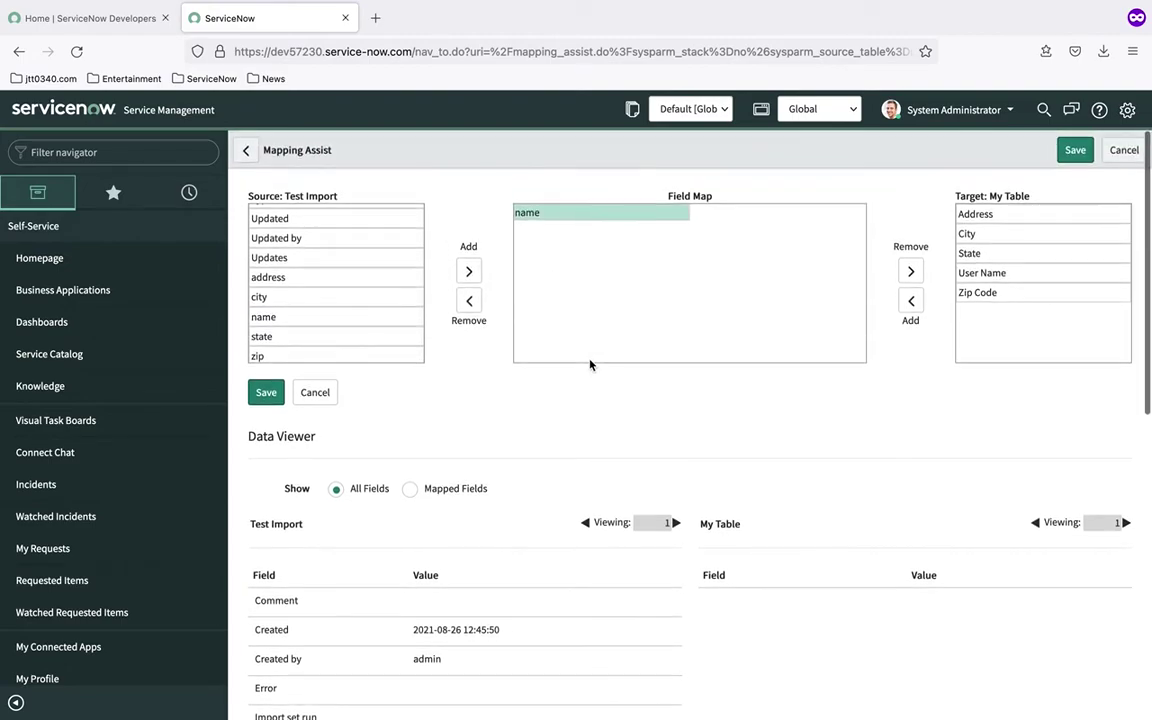
{"action": "left_click", "coordinate": [988, 271]}
{"action": "left_click", "coordinate": [912, 271]}
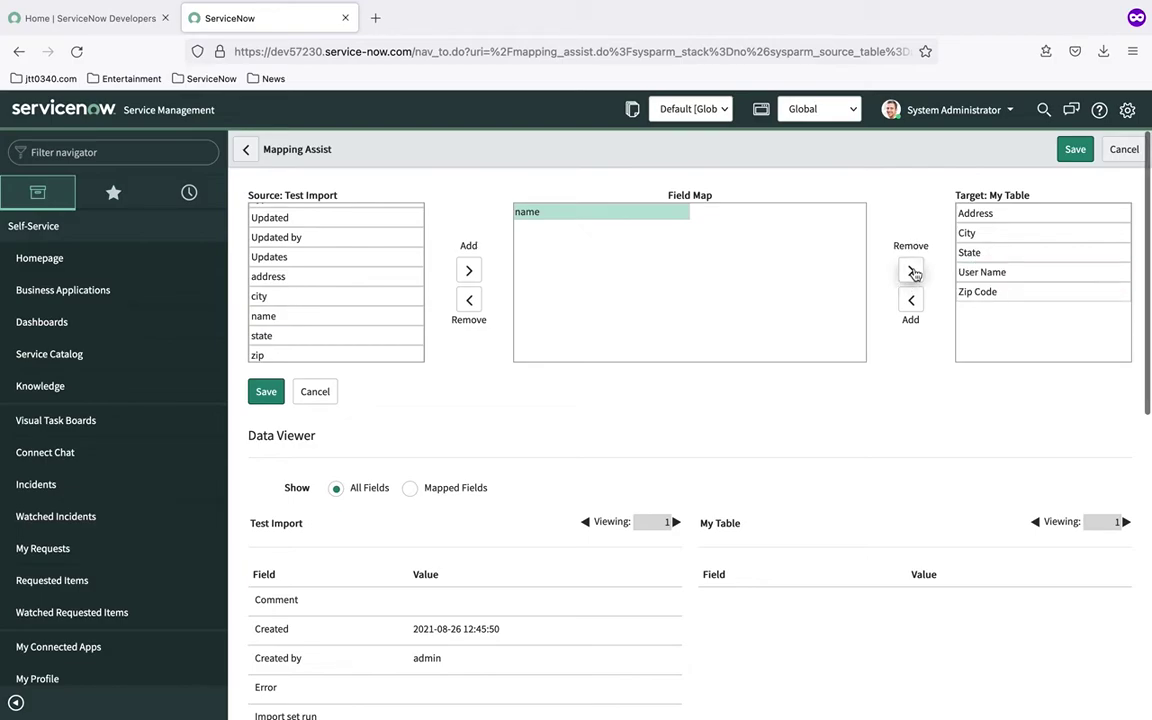
{"action": "left_click", "coordinate": [984, 271]}
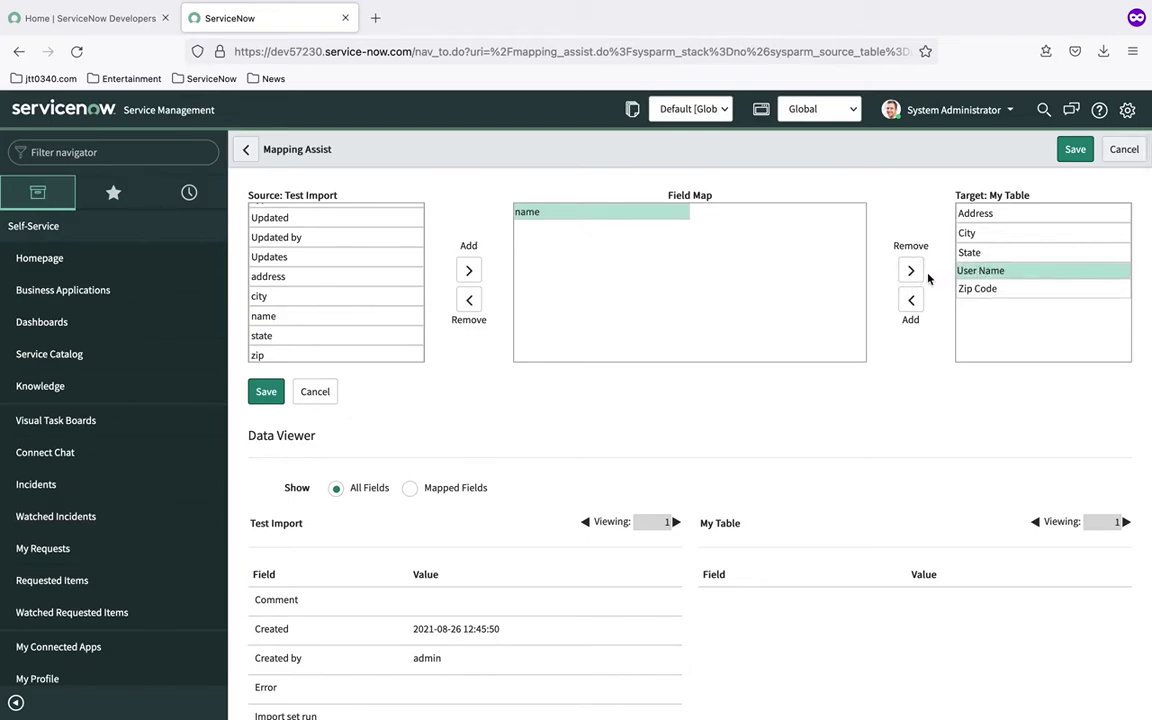
{"action": "left_click", "coordinate": [914, 303]}
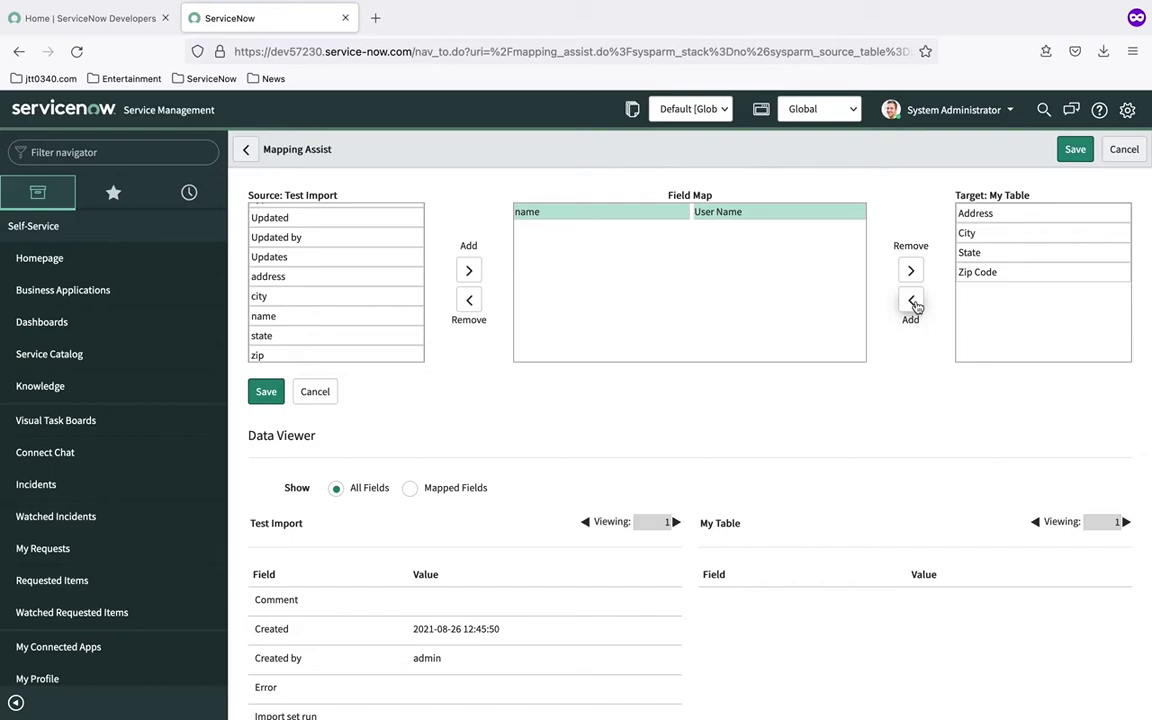
Map source address to Address and city to City.
{"action": "left_click", "coordinate": [337, 280]}
{"action": "left_click", "coordinate": [468, 270]}
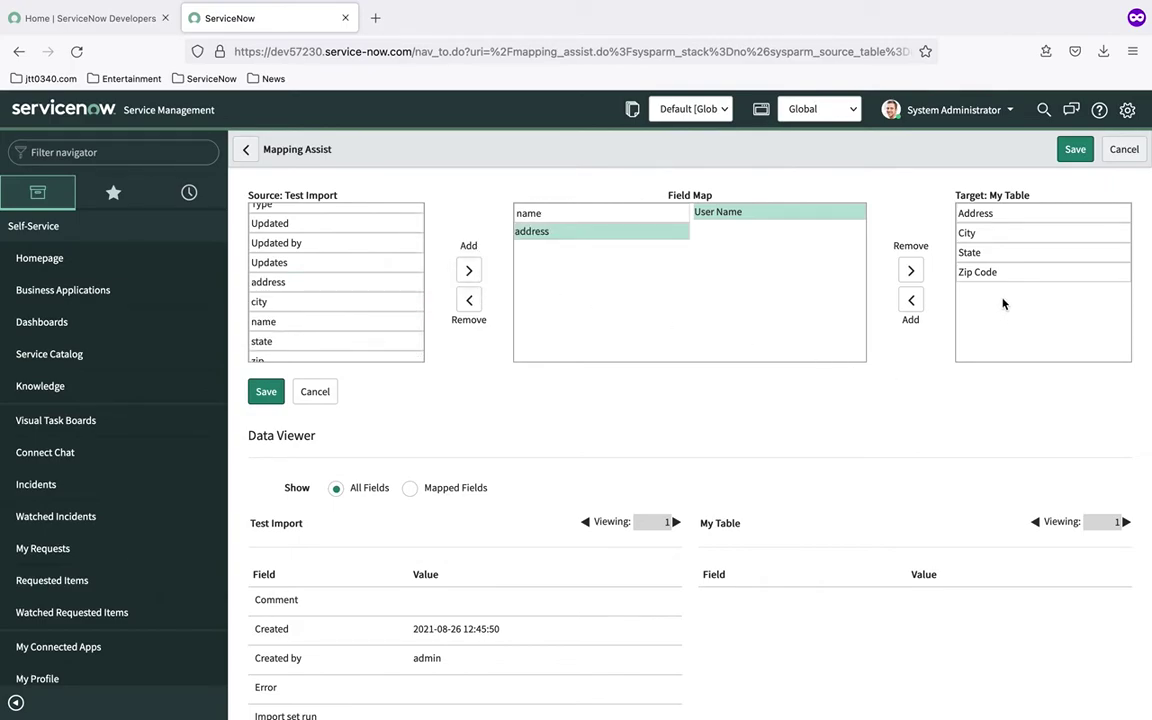
{"action": "left_click", "coordinate": [988, 212]}
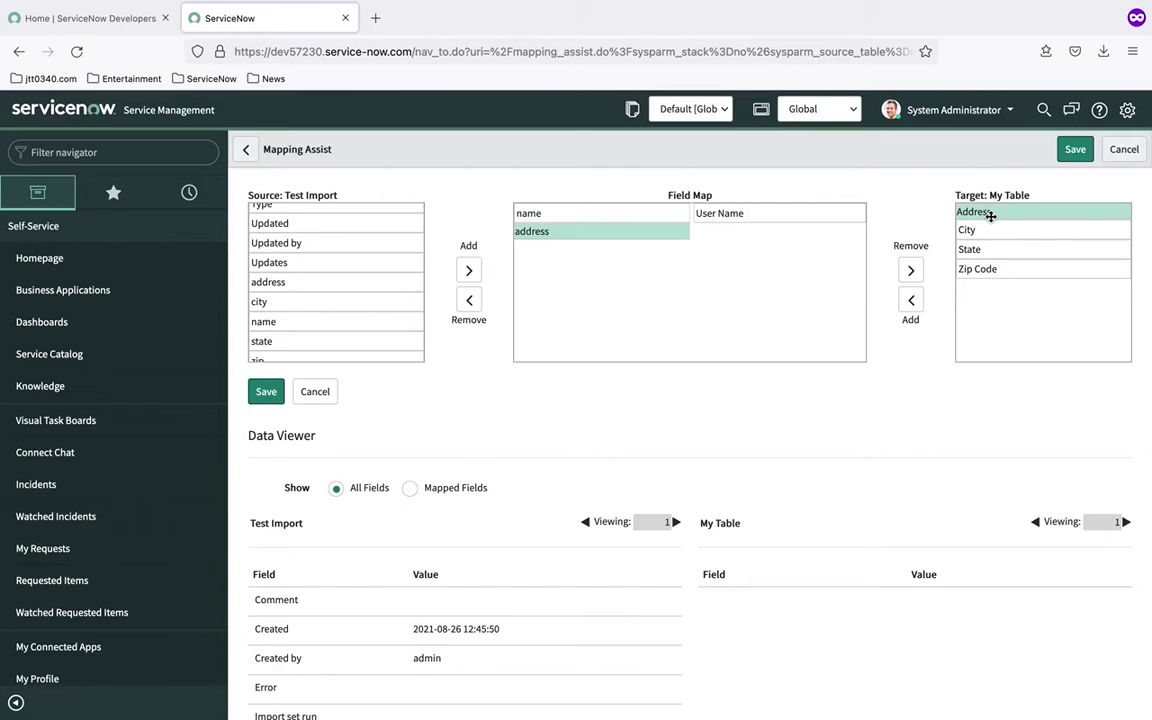
{"action": "left_click", "coordinate": [911, 271]}
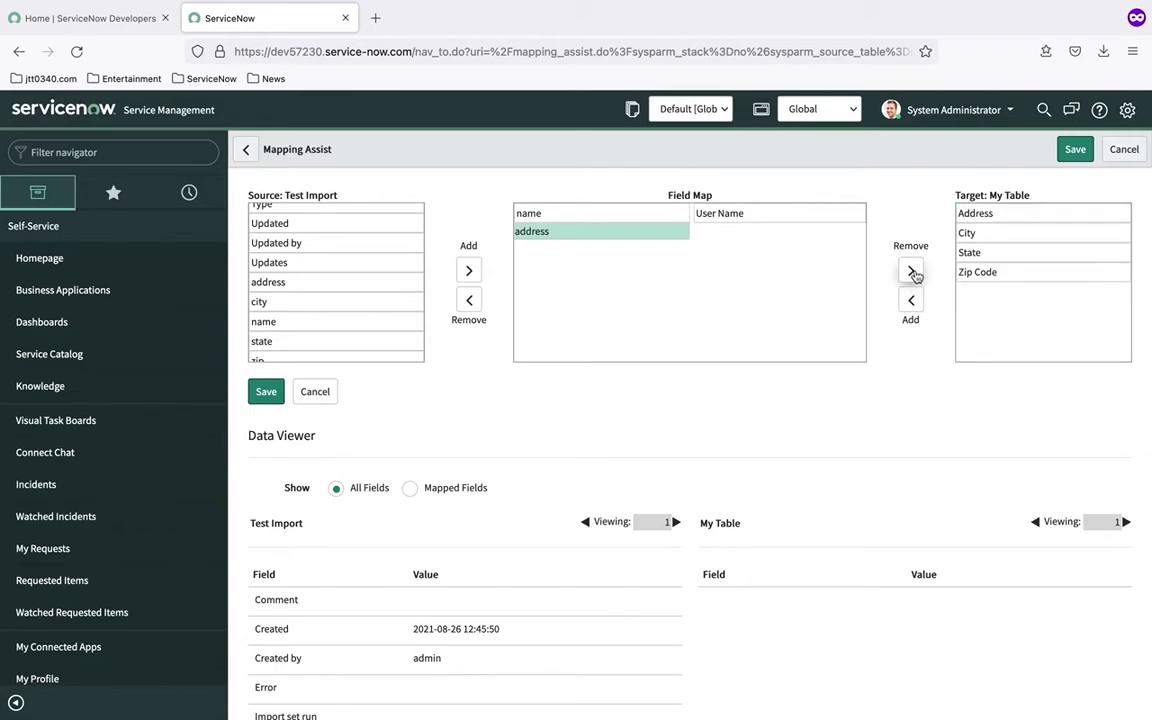
{"action": "left_click", "coordinate": [970, 213]}
{"action": "left_click", "coordinate": [912, 299]}
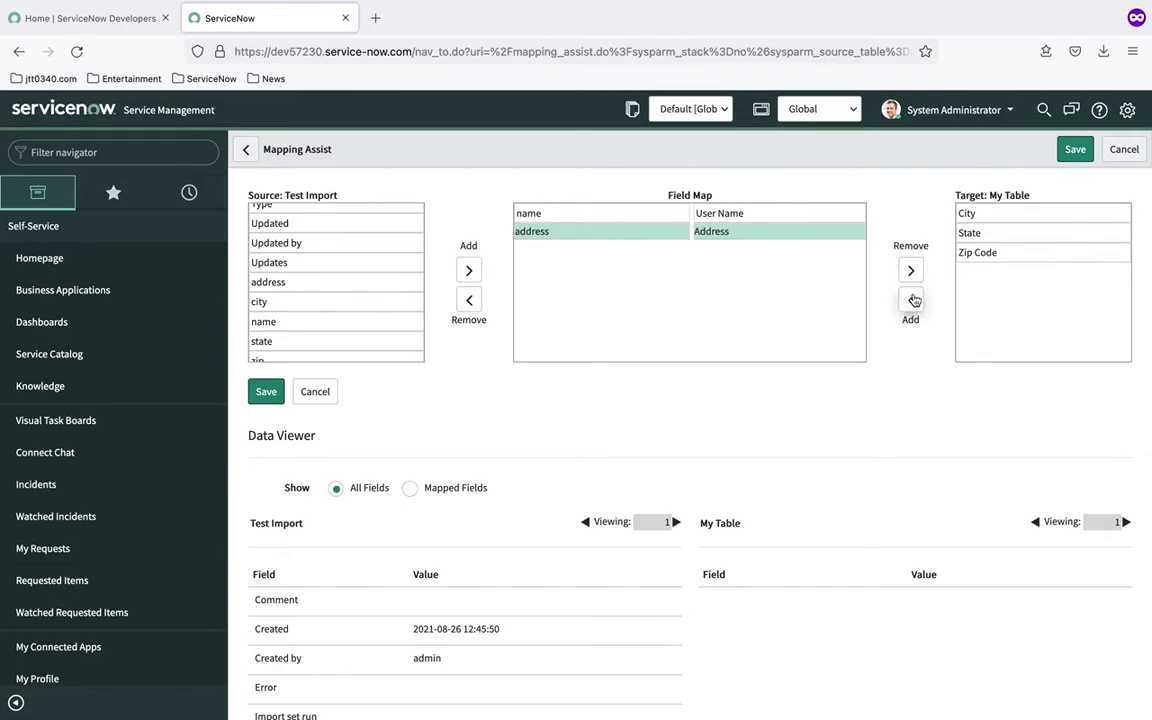
{"action": "left_click", "coordinate": [350, 301]}
{"action": "left_click", "coordinate": [470, 271]}
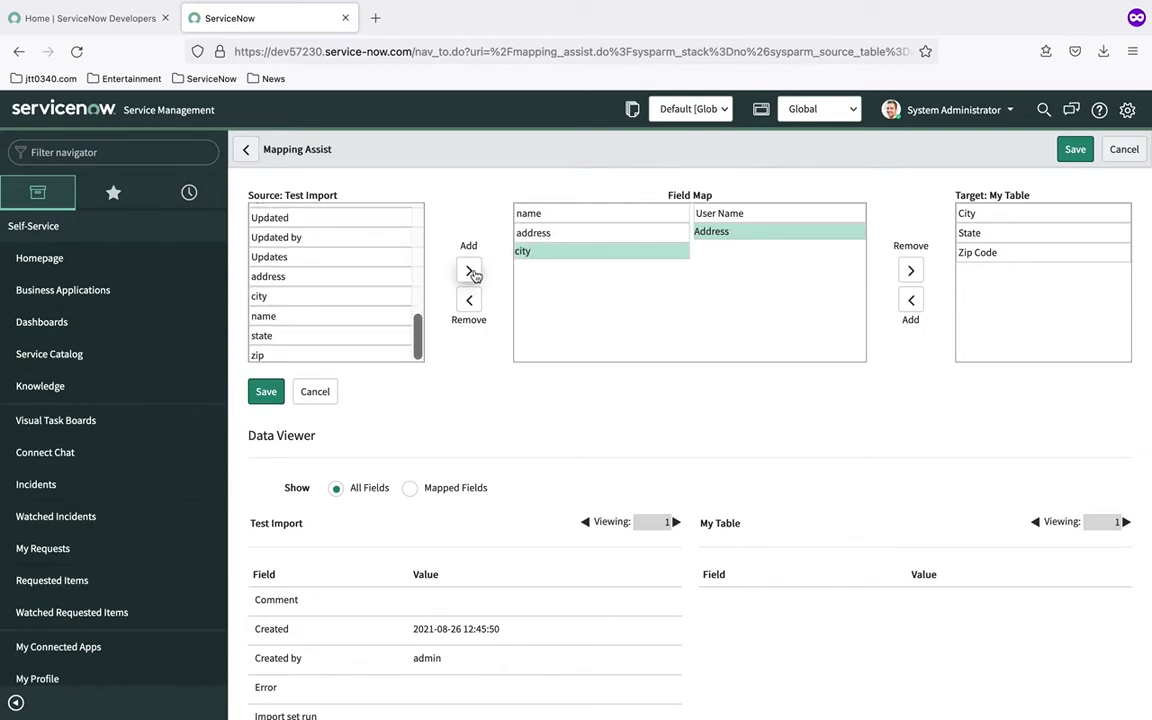
{"action": "left_click", "coordinate": [977, 214]}
{"action": "left_click", "coordinate": [912, 301]}
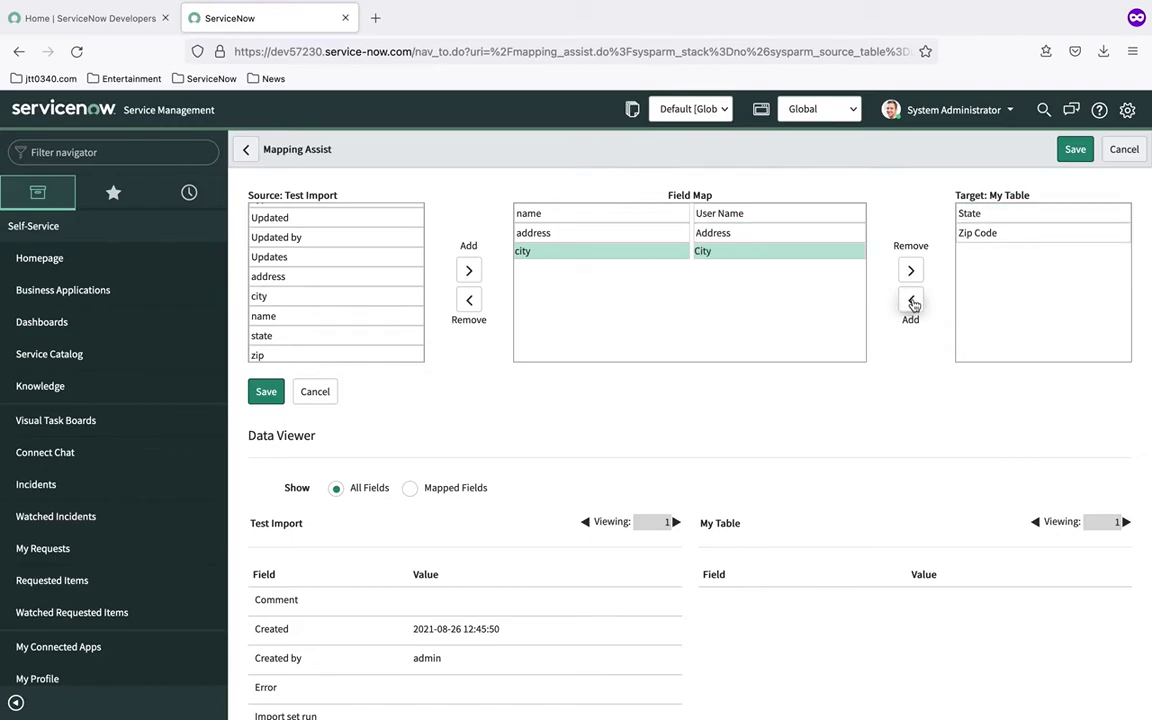
Map source state to State and zip to Zip Code.
{"action": "left_click", "coordinate": [310, 337]}
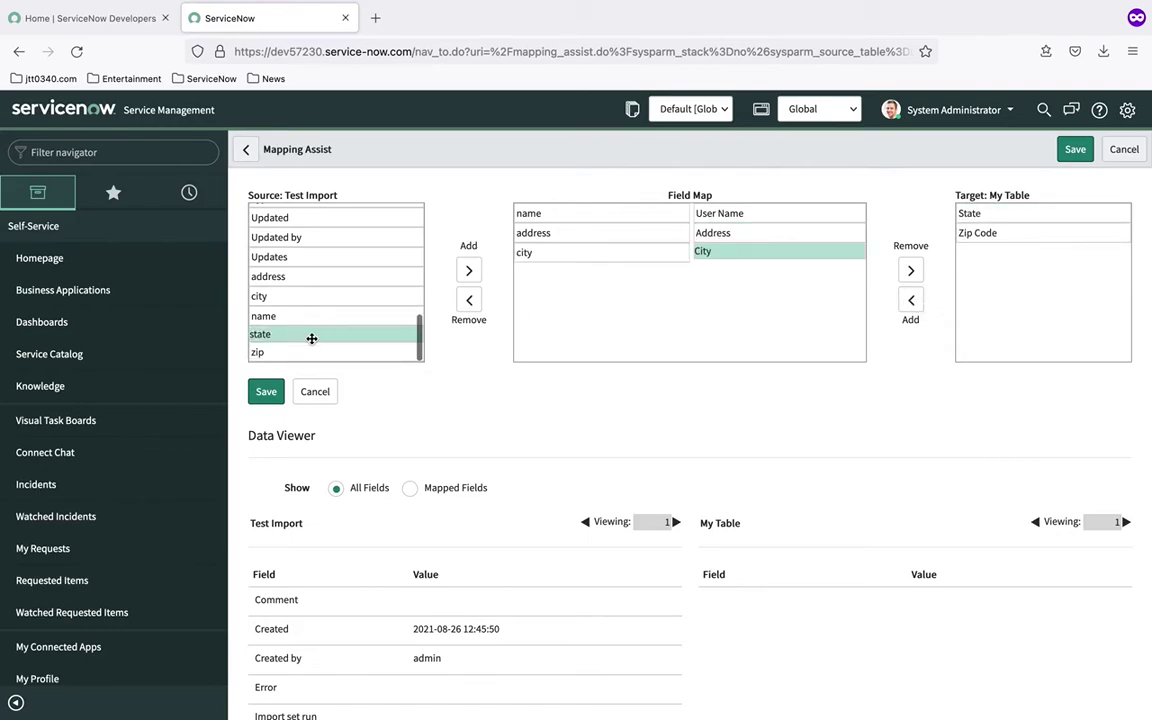
{"action": "left_click", "coordinate": [468, 270]}
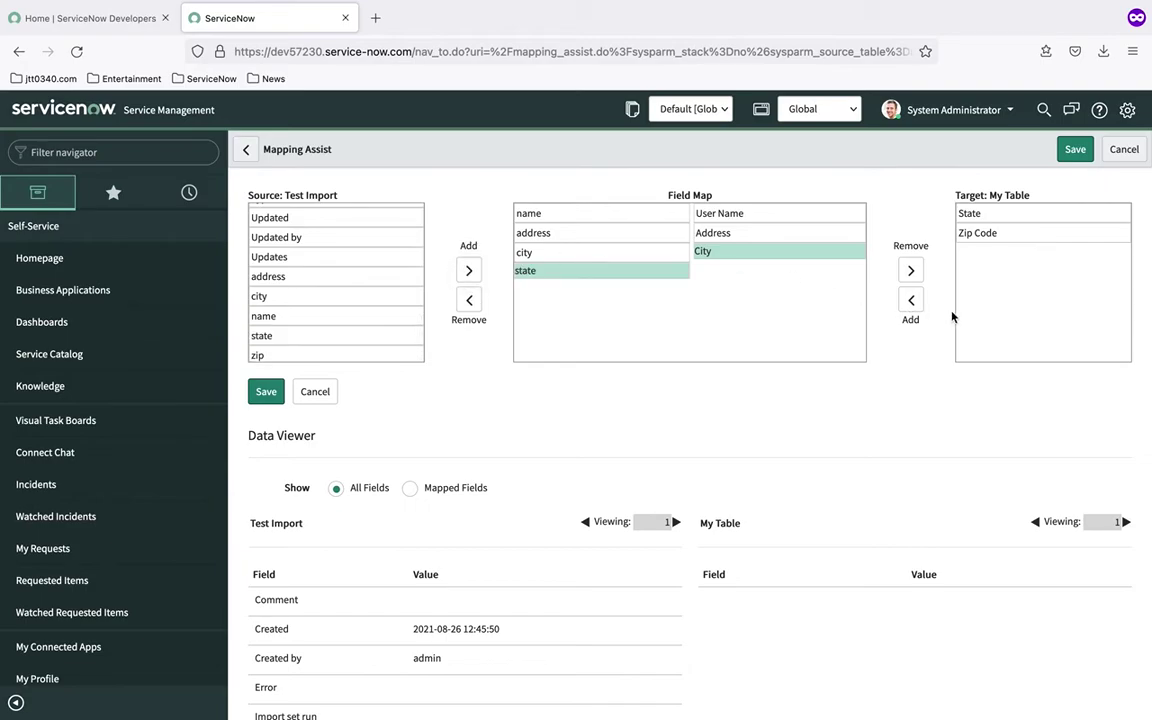
{"action": "left_click", "coordinate": [990, 214]}
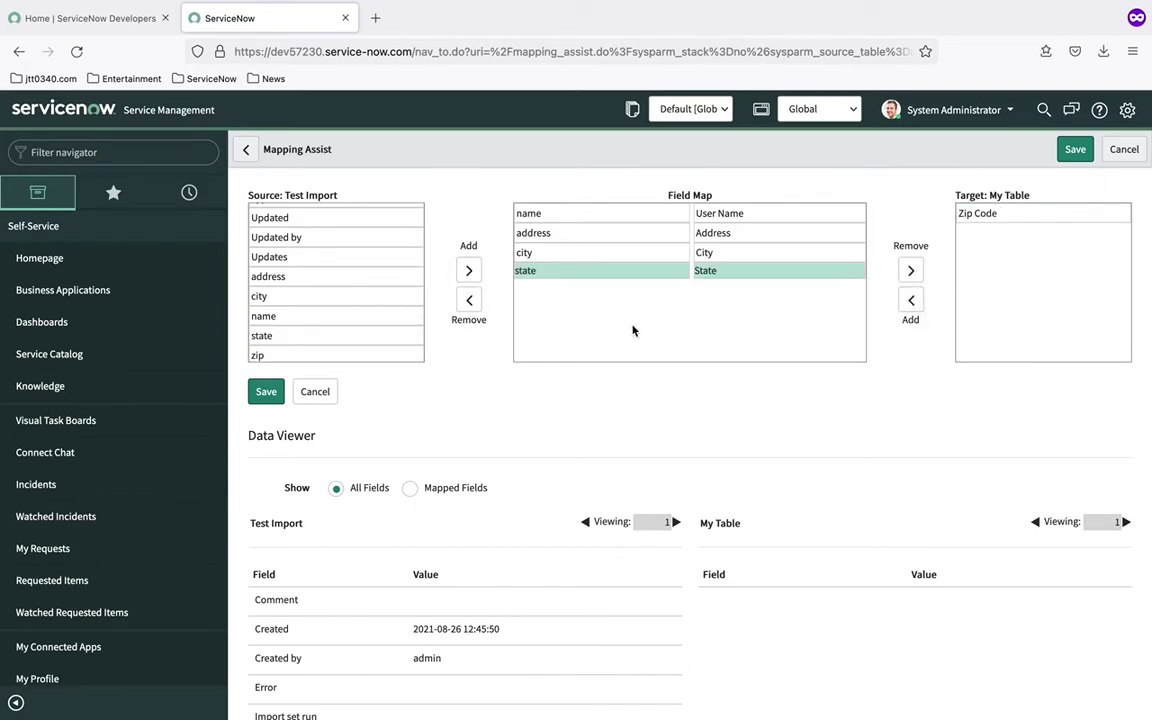
{"action": "left_click", "coordinate": [379, 352]}
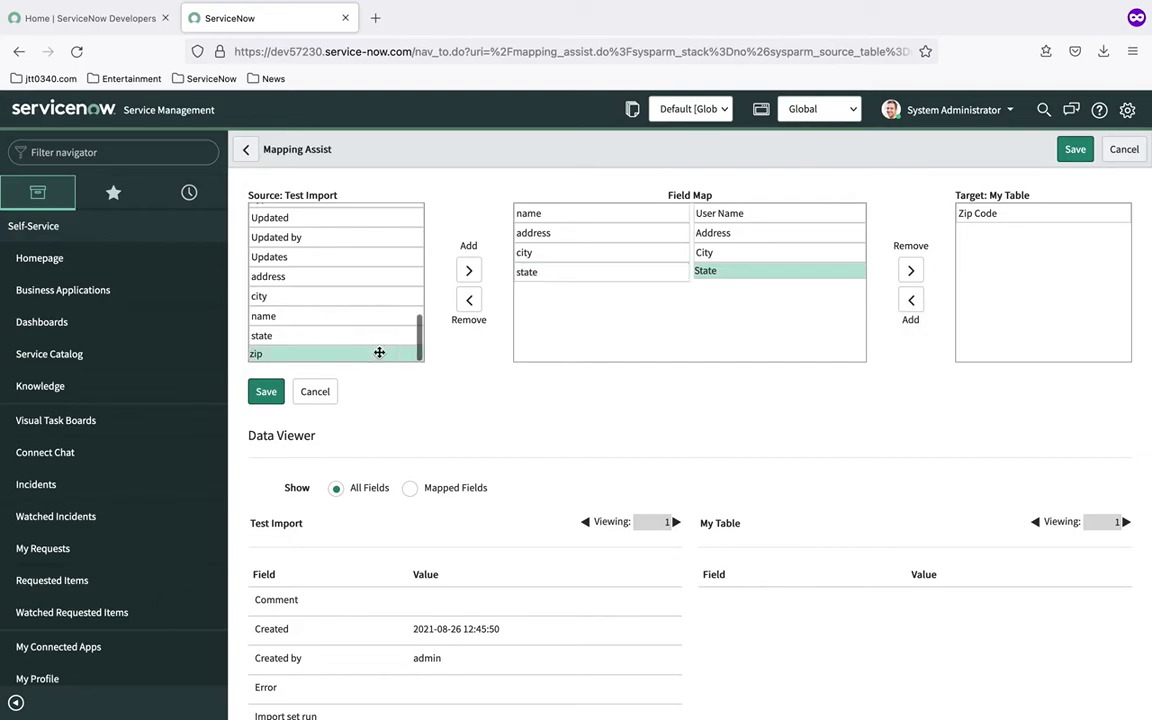
{"action": "left_click", "coordinate": [469, 272]}
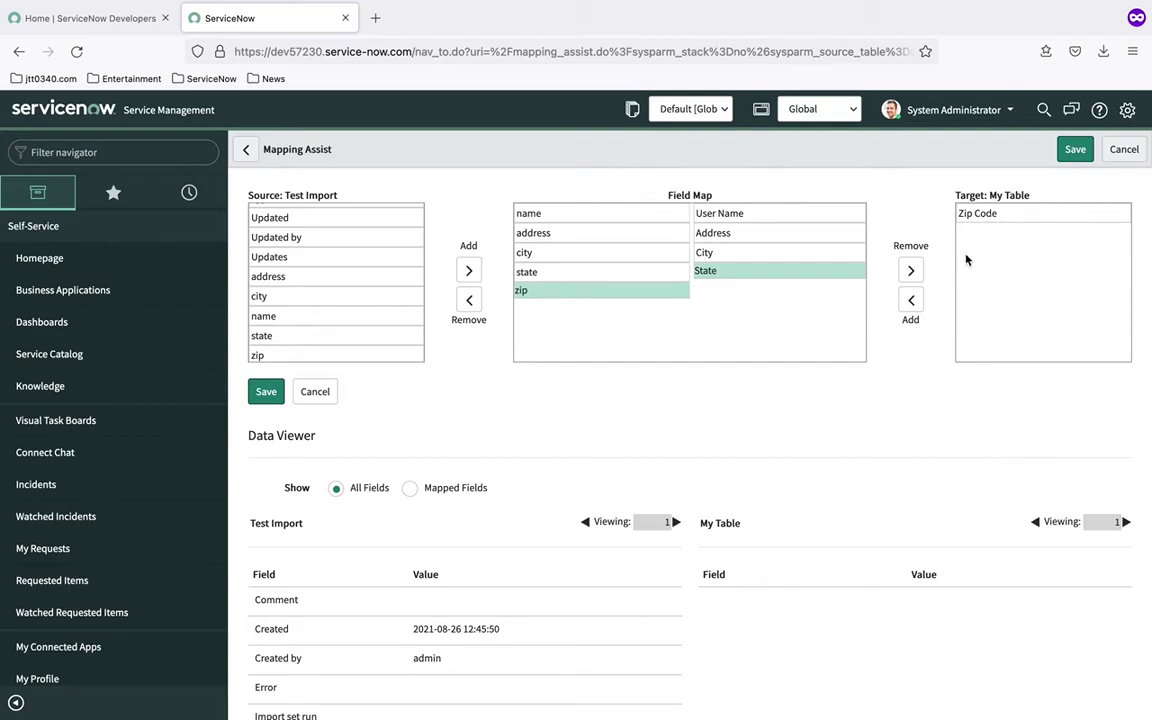
{"action": "left_click", "coordinate": [986, 212]}
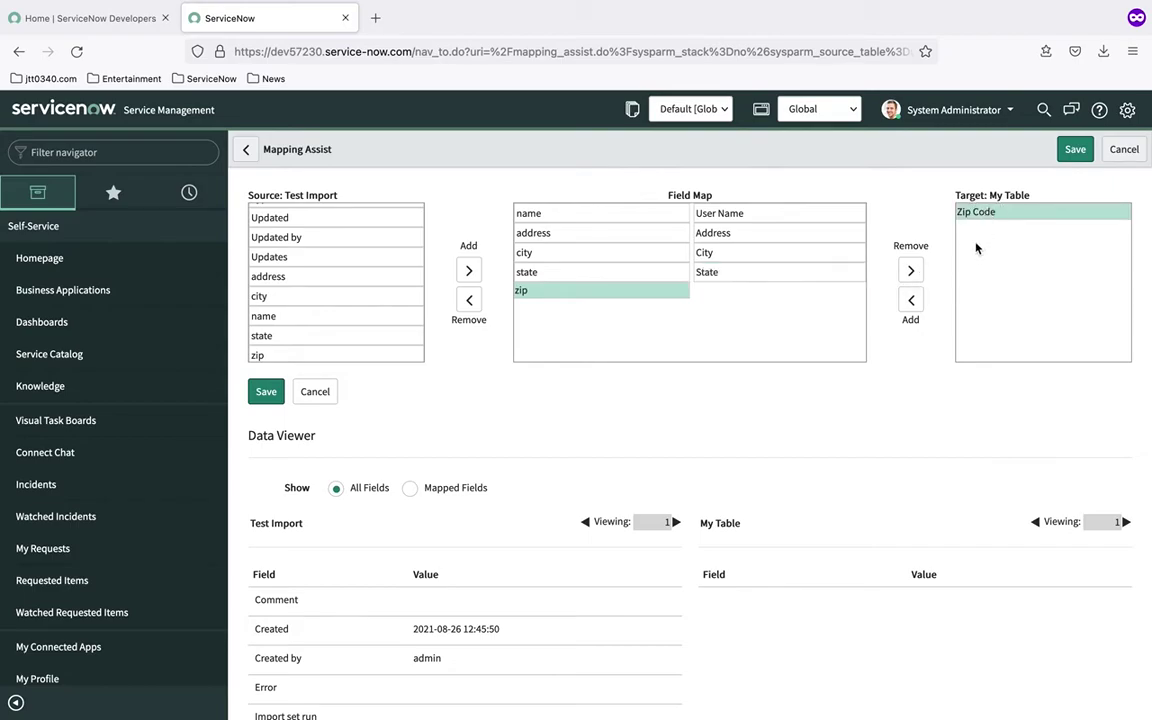
{"action": "left_click", "coordinate": [911, 301]}
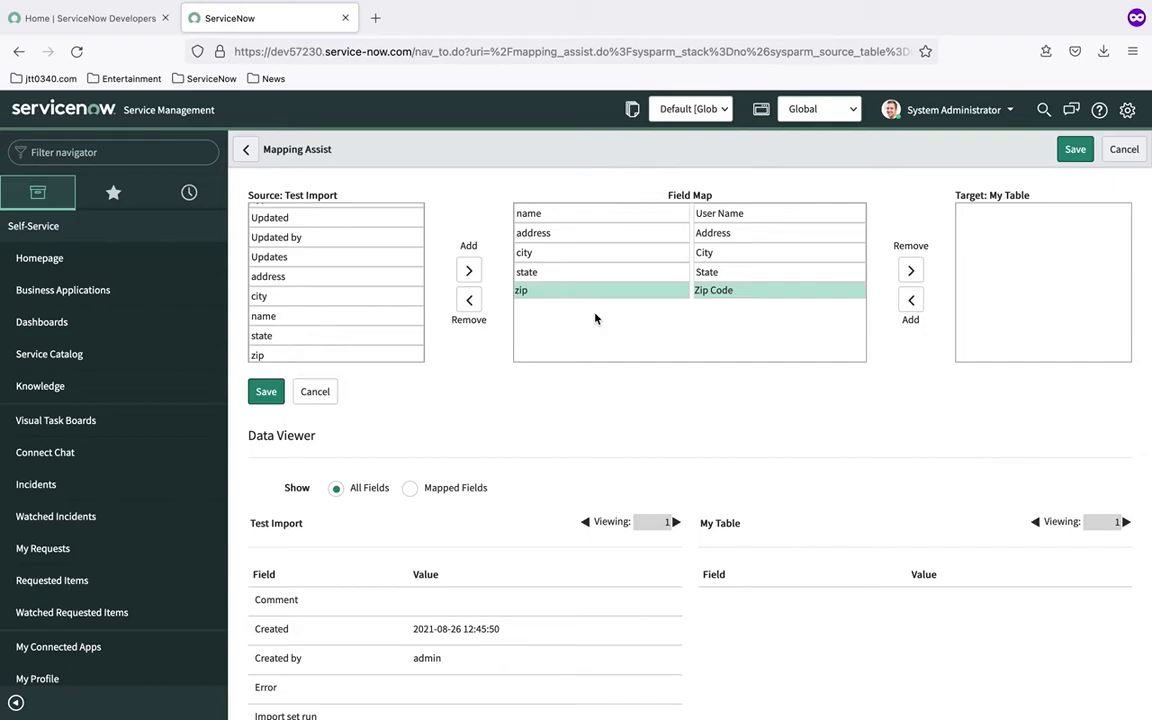
Save the five Mapping Assist field maps and review them in the Test Transform Map's Field Maps list.
{"action": "left_click", "coordinate": [270, 393]}
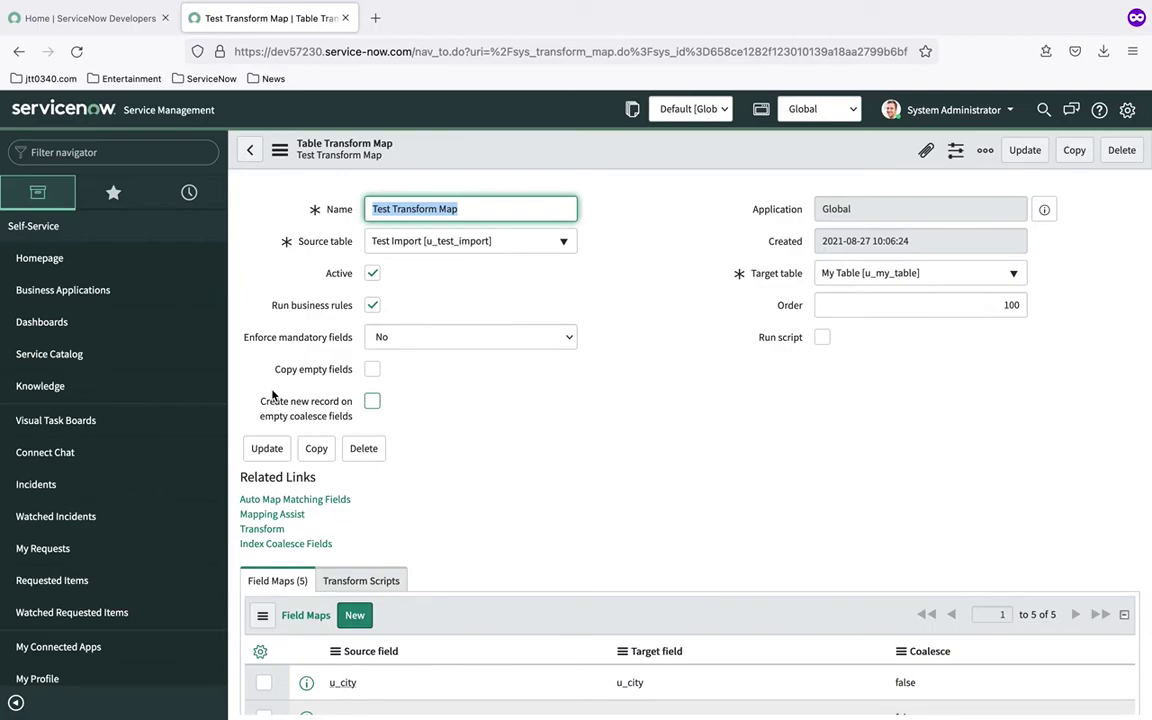
{"action": "scroll", "coordinate": [591, 489], "scroll_direction": "down", "scroll_amount": 3}
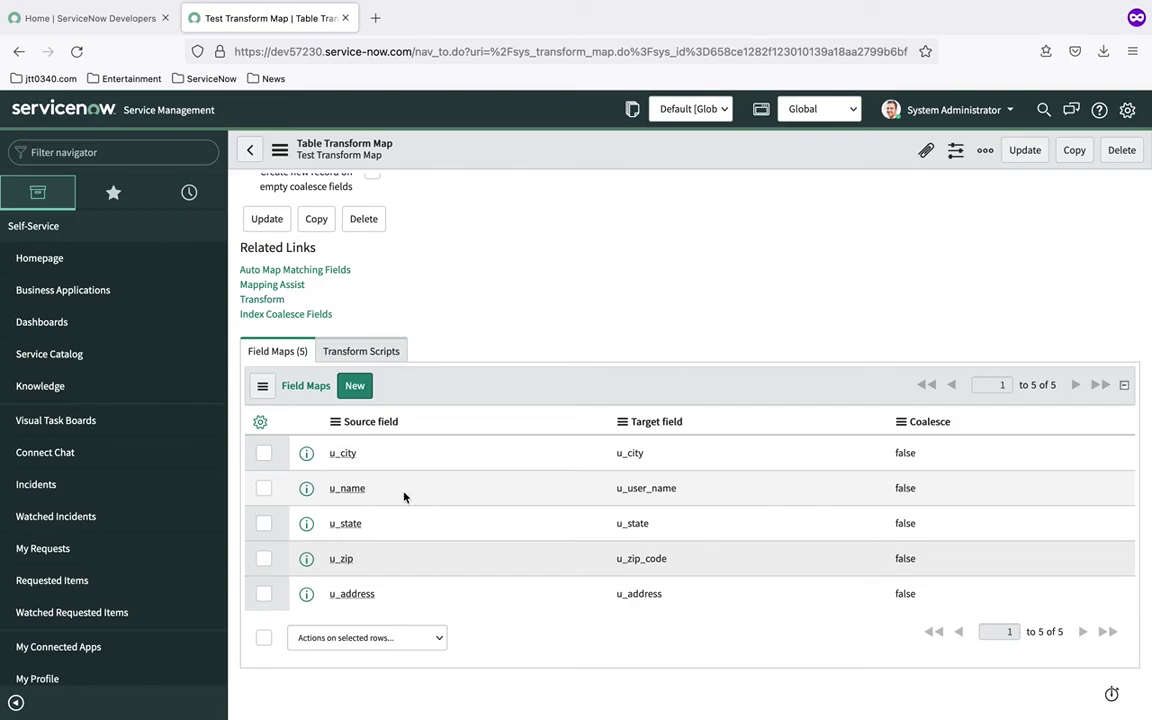
Mark the u_name to u_user_name field map as Coalesce and update it.
{"action": "left_click", "coordinate": [349, 489]}
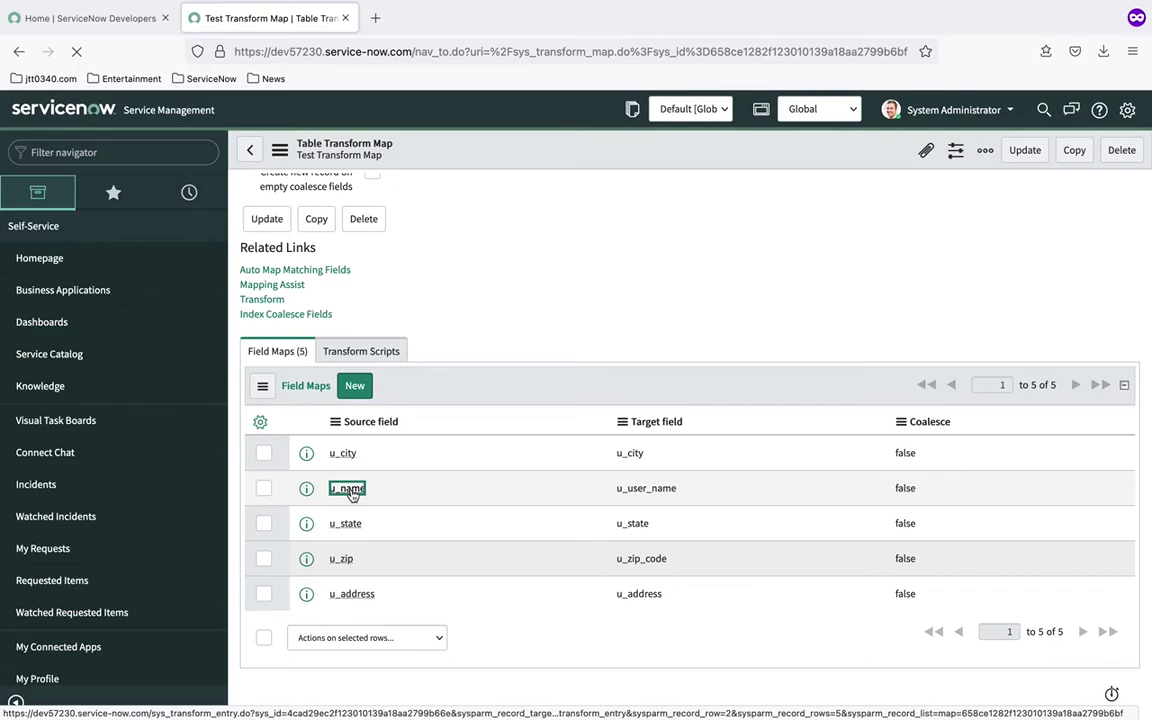
{"action": "left_click", "coordinate": [350, 489]}
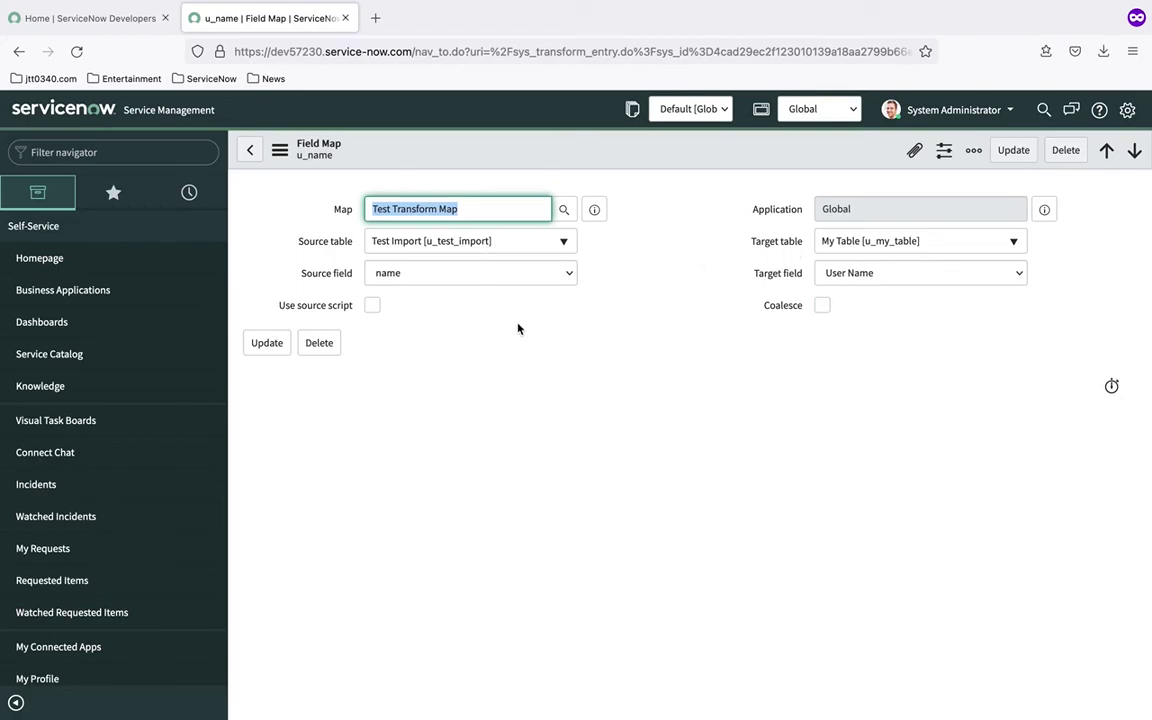
{"action": "left_click", "coordinate": [822, 305]}
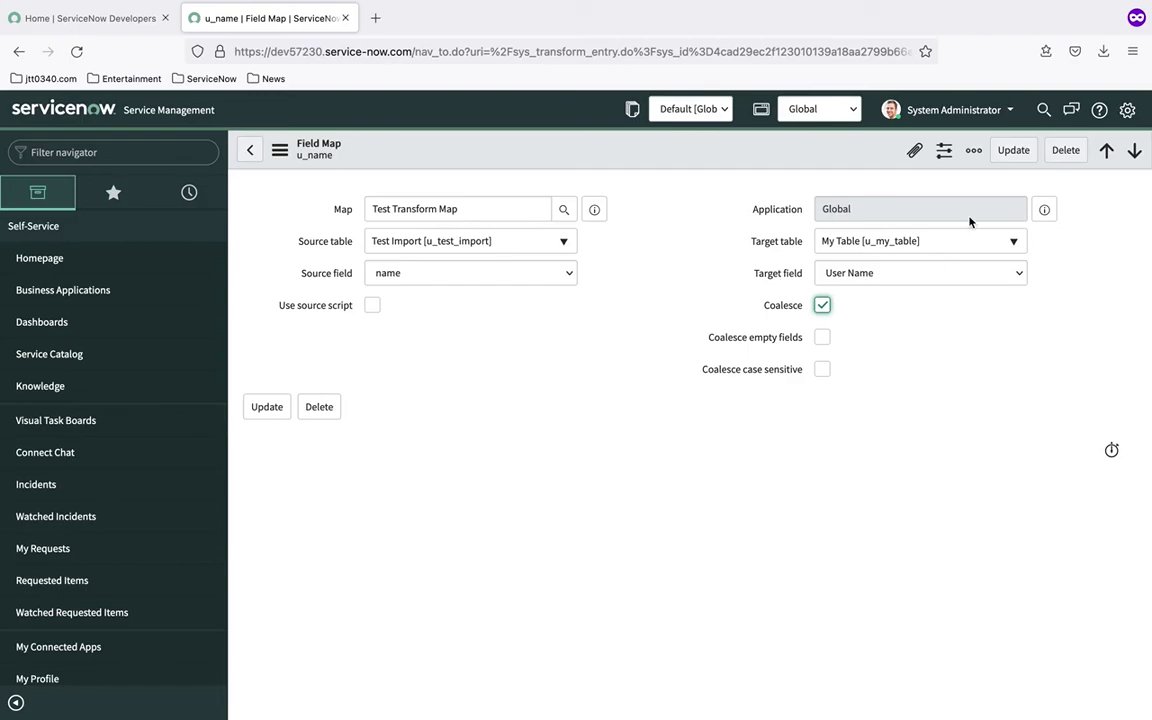
{"action": "left_click", "coordinate": [1013, 155]}
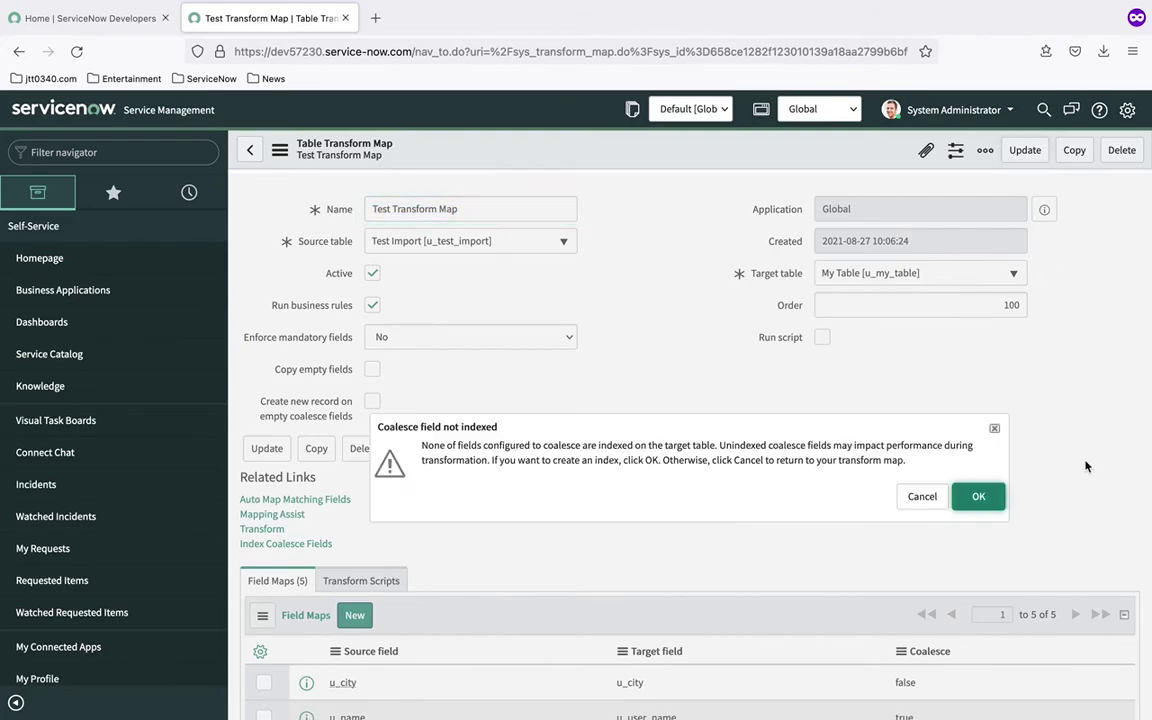
Cancel the 'Coalesce field not indexed' prompt and confirm u_name shows coalesce true in Field Maps.
{"action": "scroll", "coordinate": [1086, 466], "scroll_direction": "down", "scroll_amount": 2}
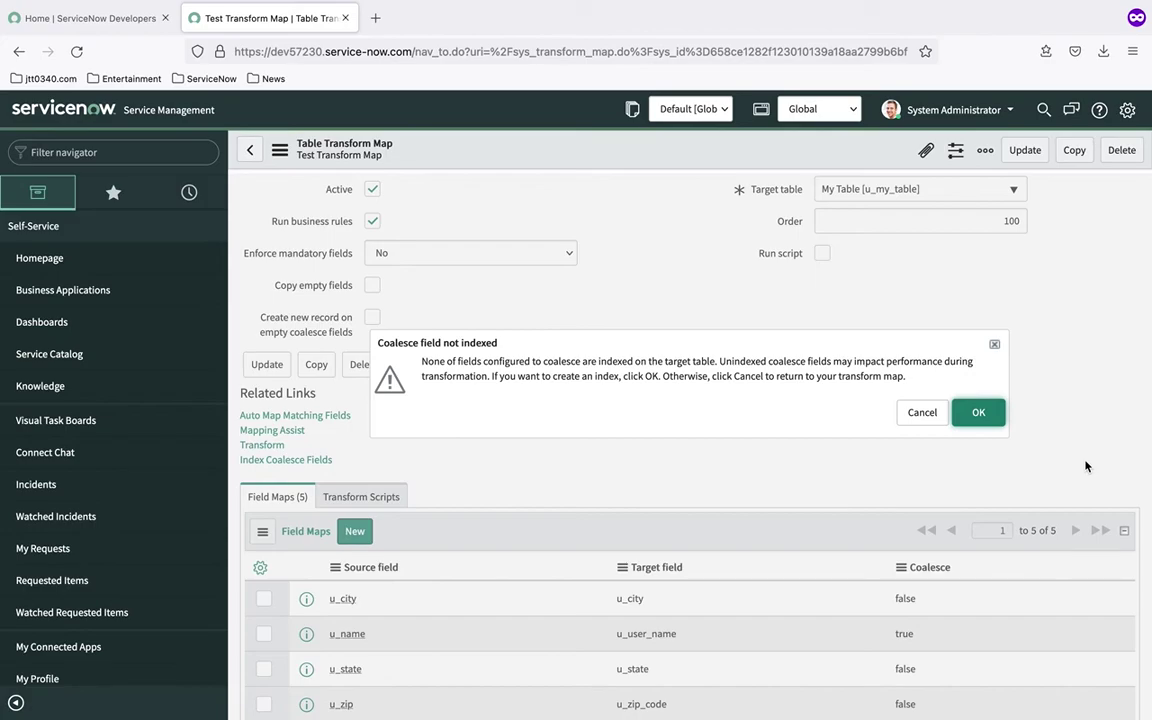
{"action": "left_click", "coordinate": [921, 412]}
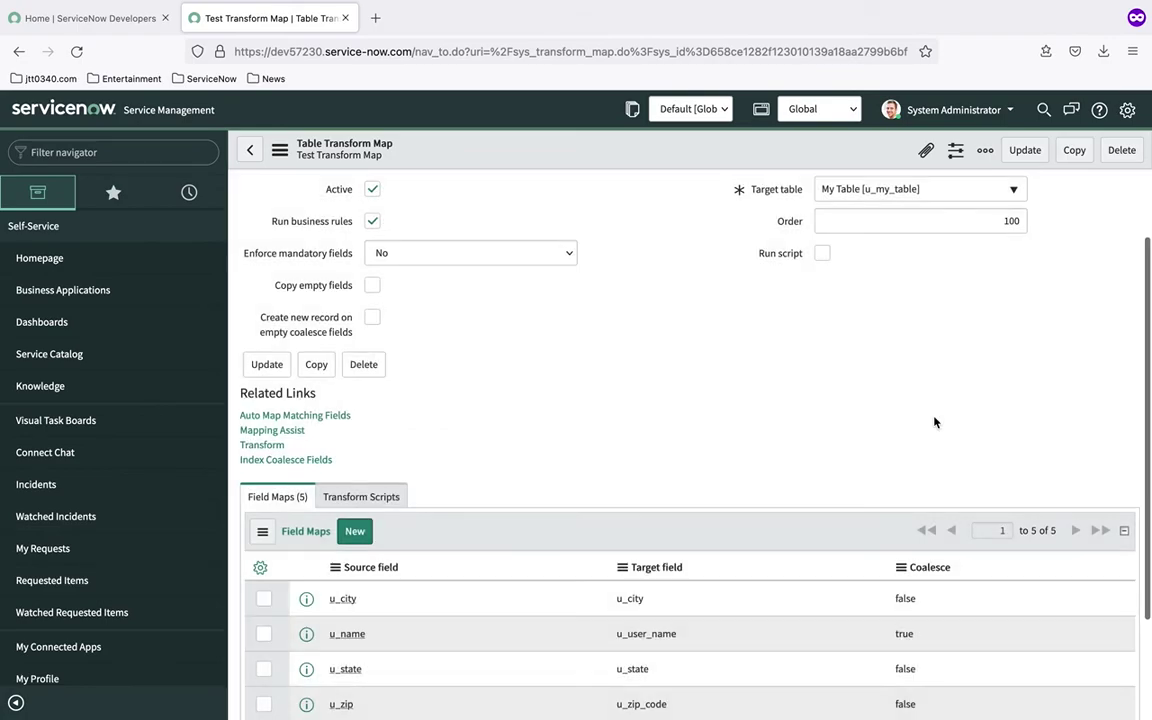
{"action": "scroll", "coordinate": [934, 422], "scroll_direction": "down", "scroll_amount": 3}
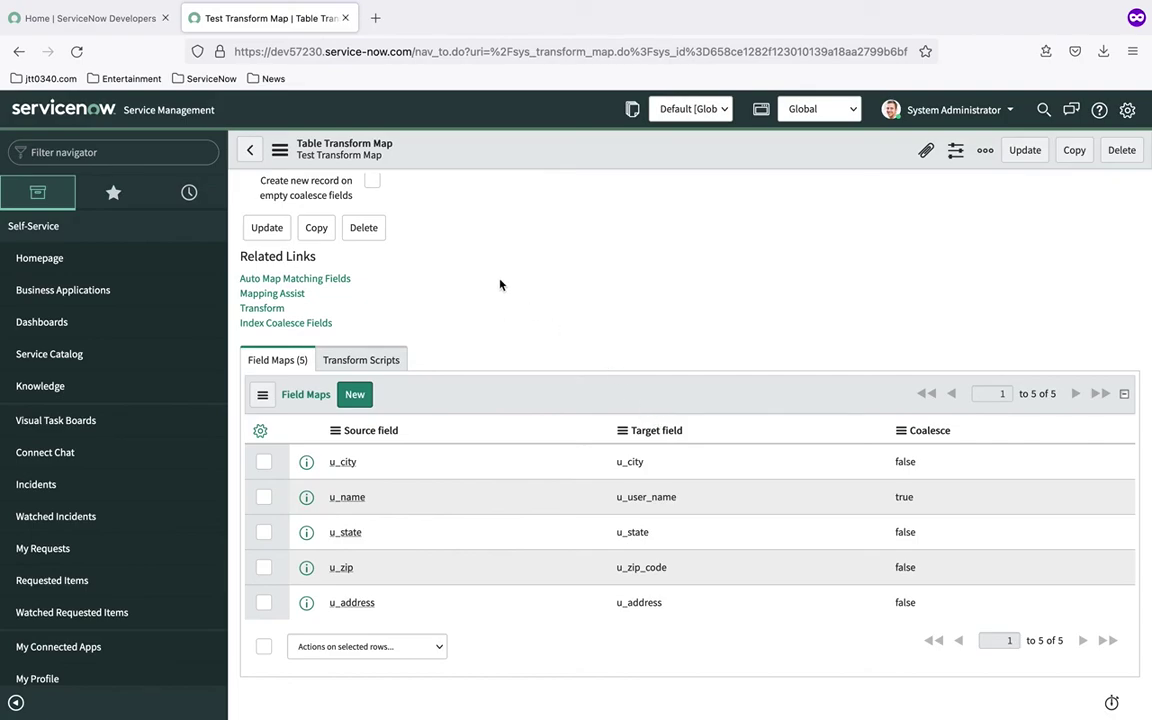
{"action": "scroll", "coordinate": [507, 425], "scroll_direction": "up", "scroll_amount": 1}
{"action": "scroll", "coordinate": [507, 425], "scroll_direction": "down", "scroll_amount": 1}
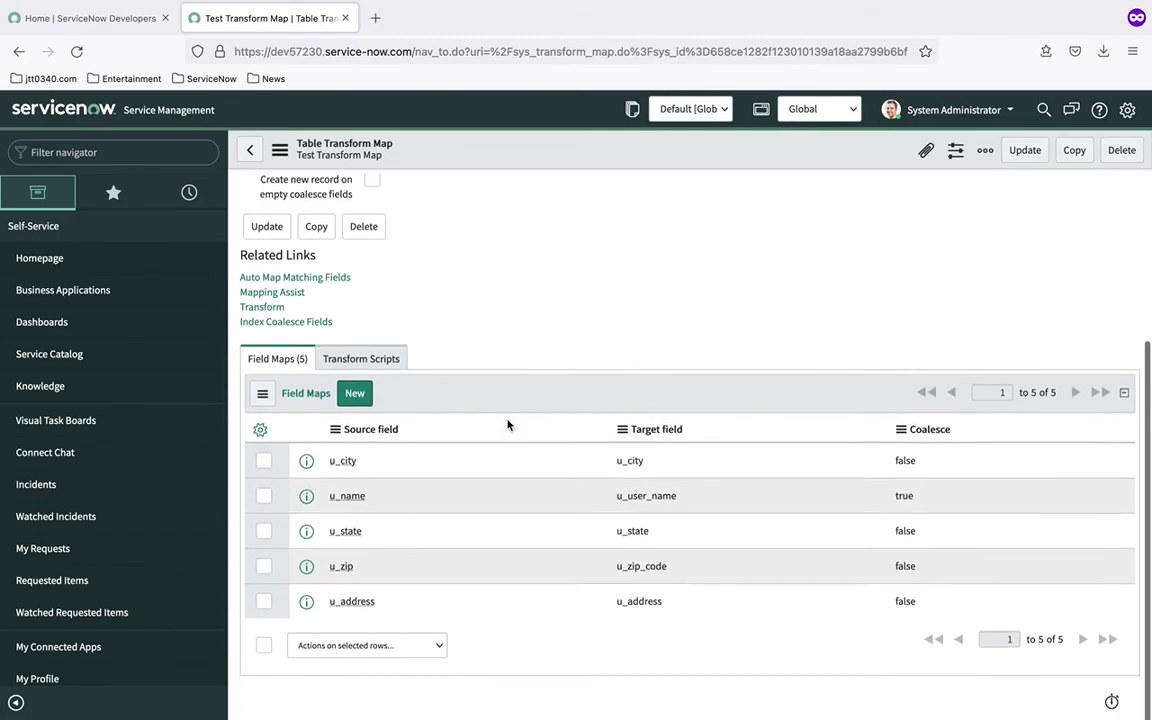
{"action": "scroll", "coordinate": [507, 425], "scroll_direction": "up", "scroll_amount": 4}
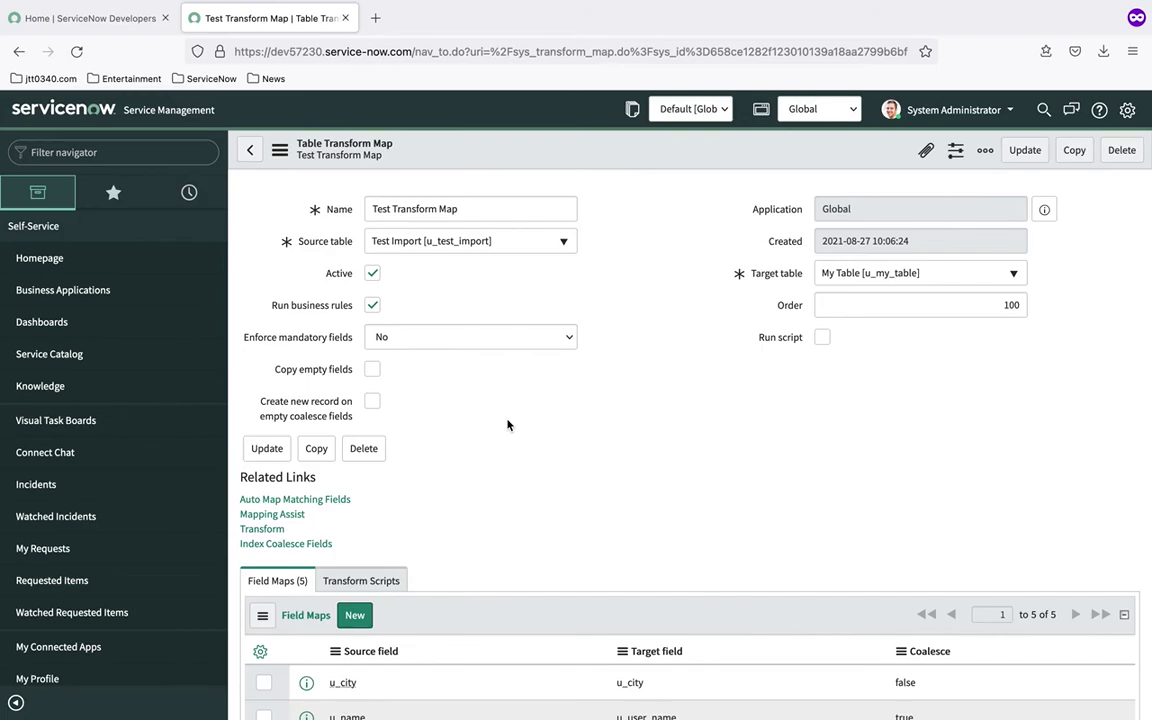
Open the full field map list via sys_transform_entry.list in the Filter navigator.
{"action": "left_click", "coordinate": [108, 152]}
{"action": "type", "text": "sys_tr"}
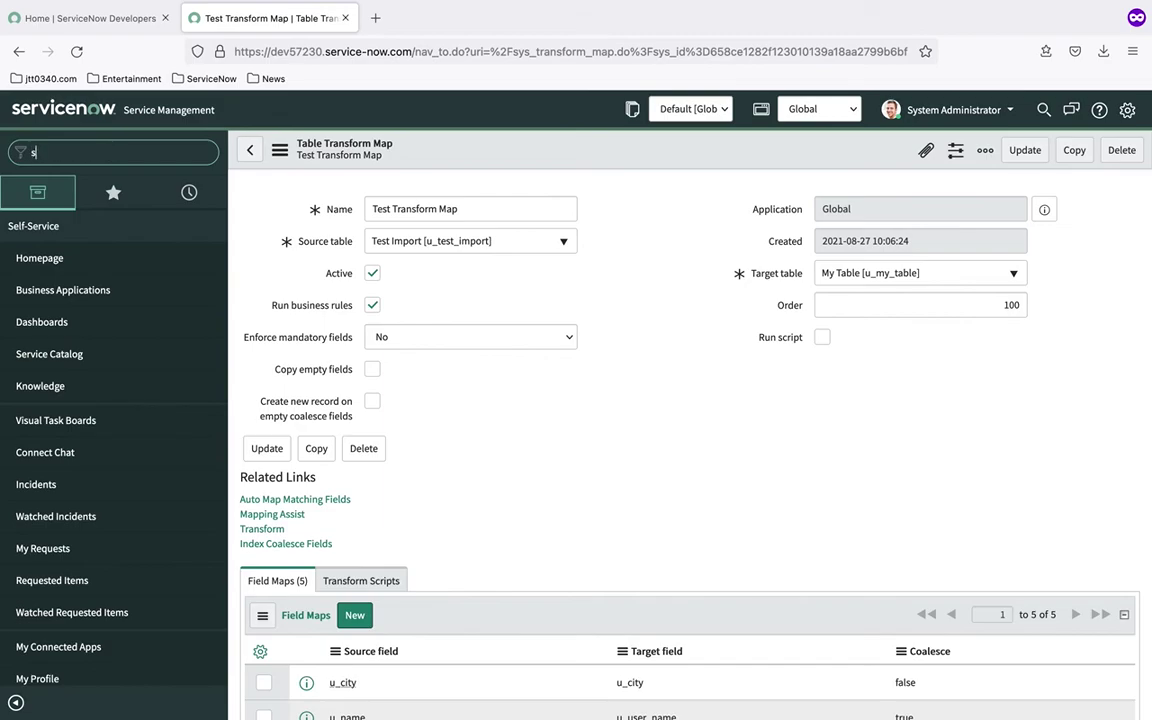
{"action": "type", "text": "ansf"}
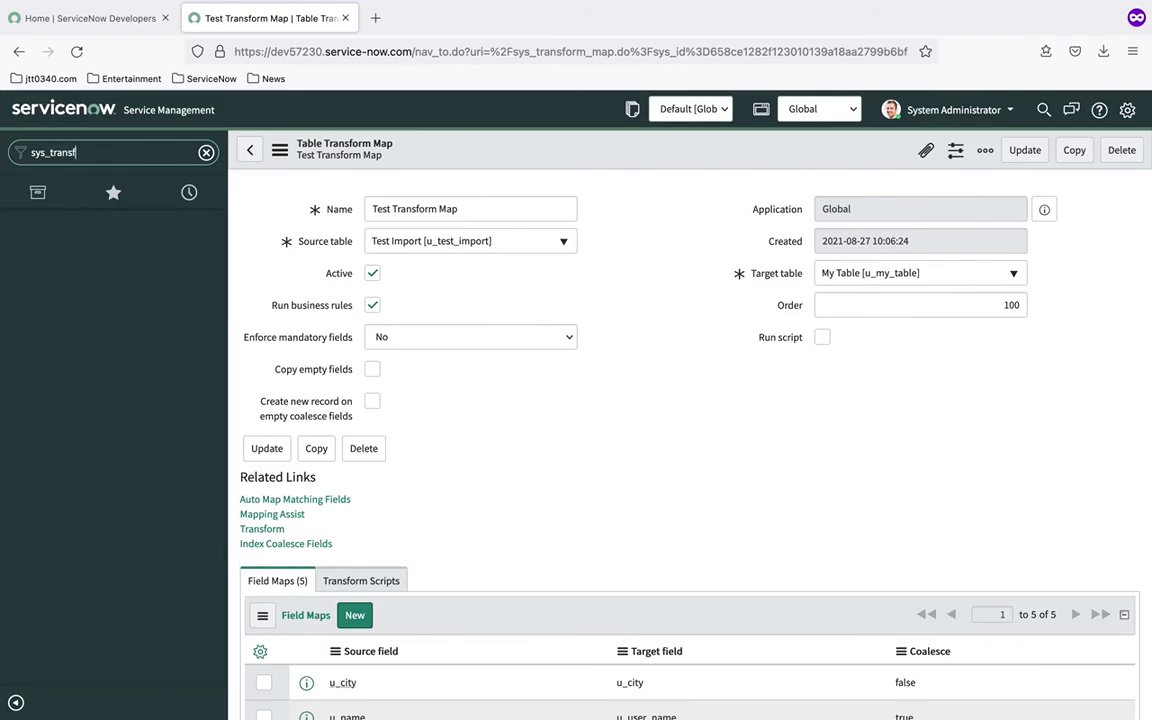
{"action": "type", "text": "orm_entry.list"}
{"action": "key", "text": "Return"}
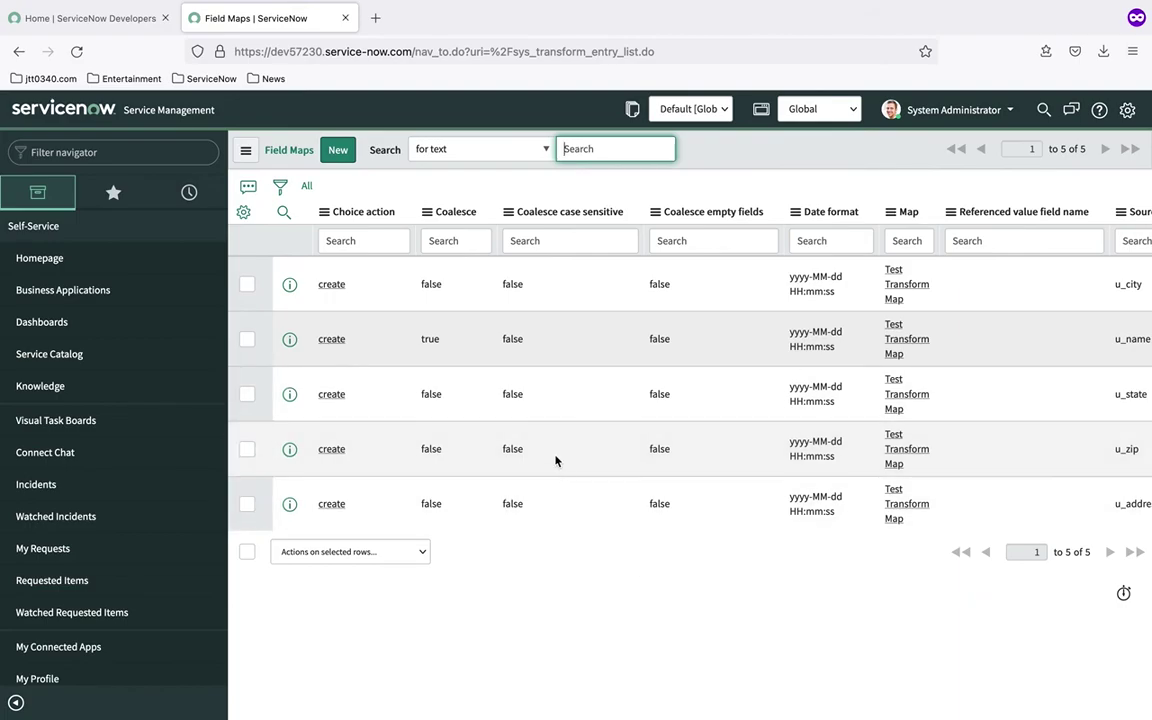
Open the Table Transform Maps list via sys_transform_map.list.
{"action": "left_click", "coordinate": [127, 151]}
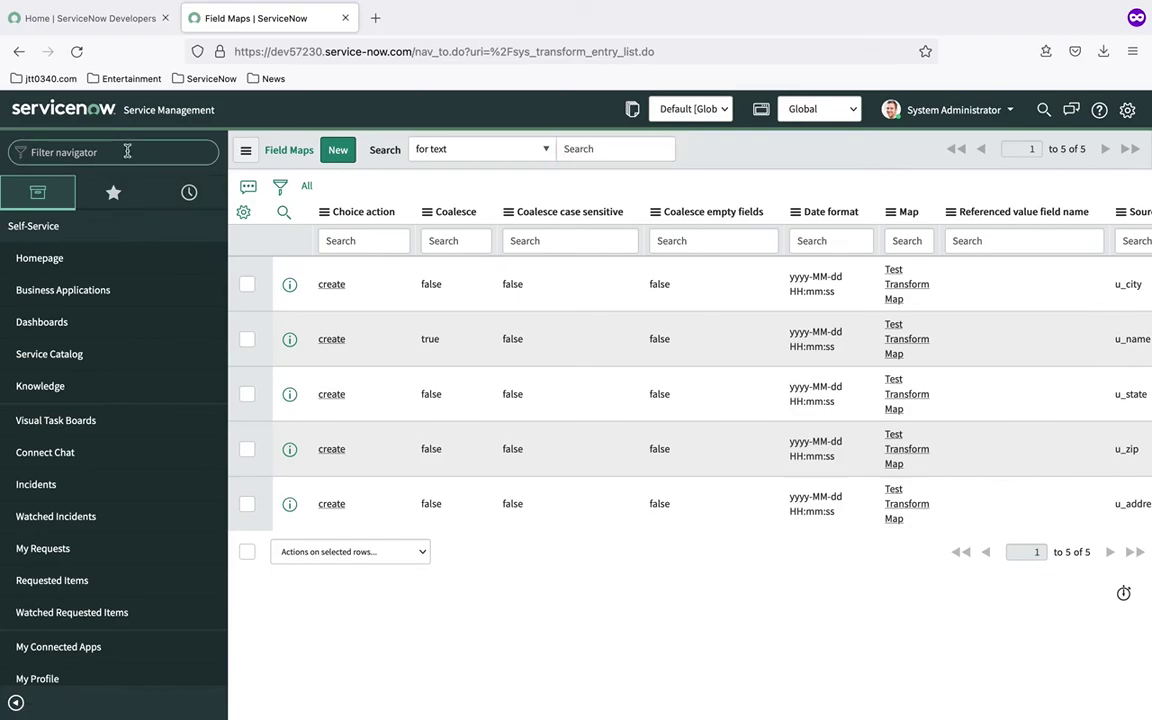
{"action": "type", "text": "sys_tra"}
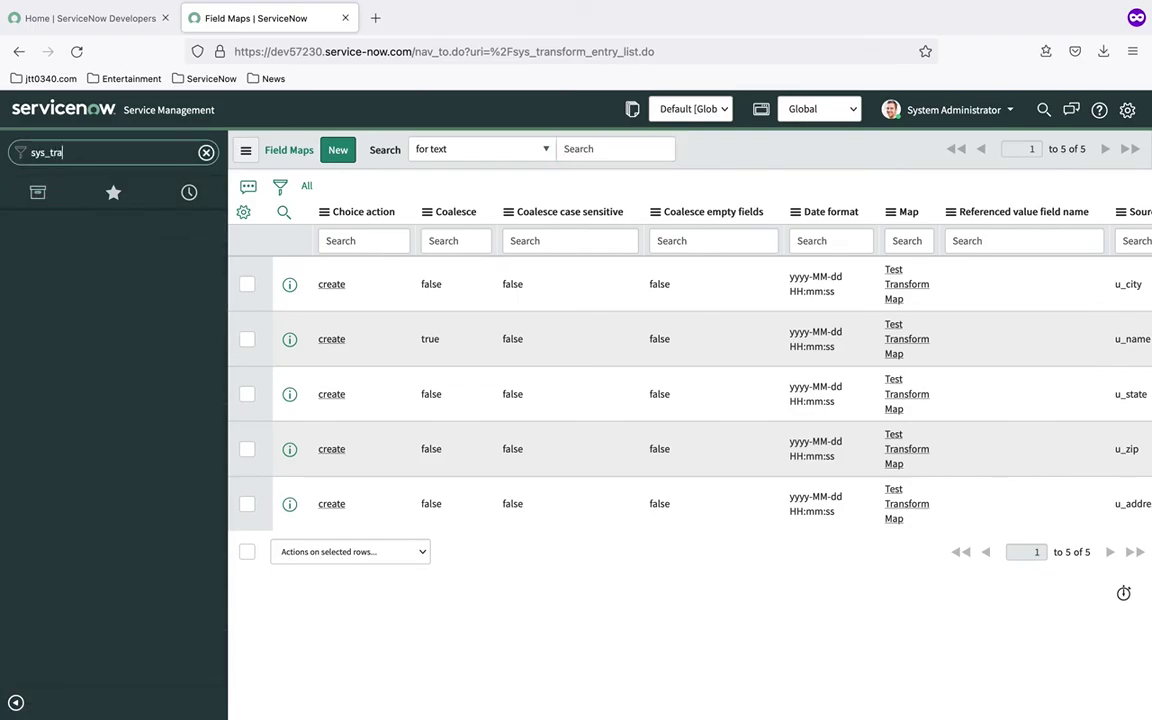
{"action": "type", "text": "nsform_map.list"}
{"action": "key", "text": "Return"}
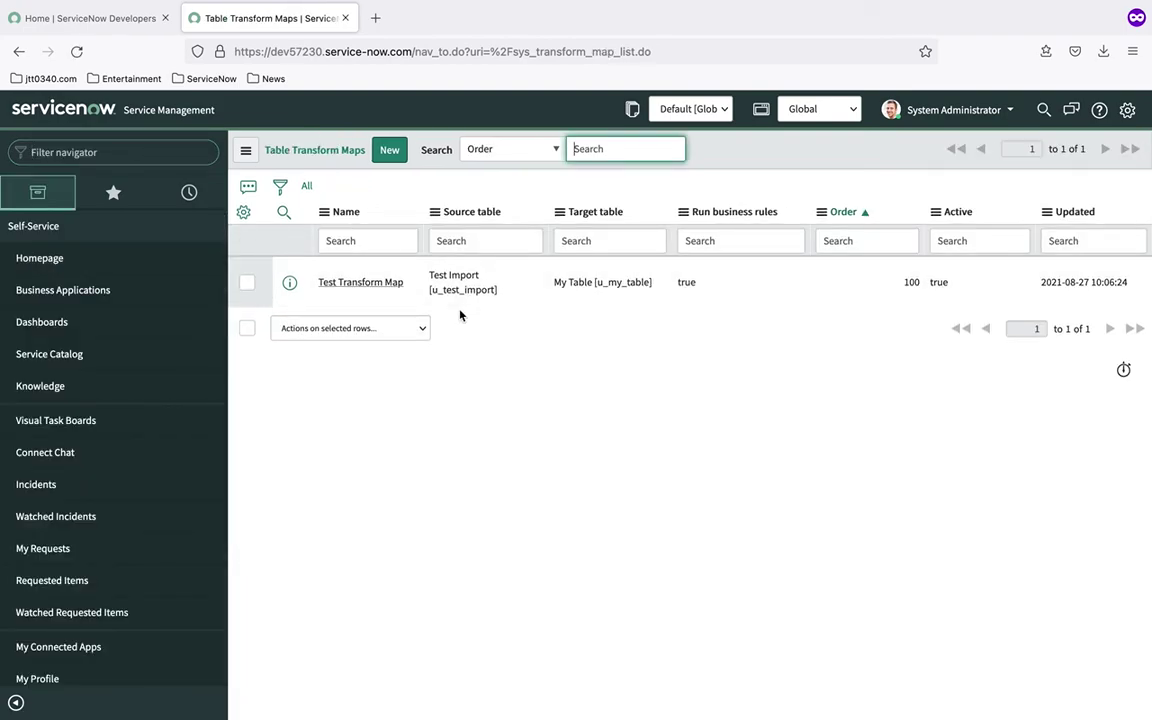
Open Test Transform Map, cancel the index warning, and scroll to its five field maps.
{"action": "left_click", "coordinate": [394, 286]}
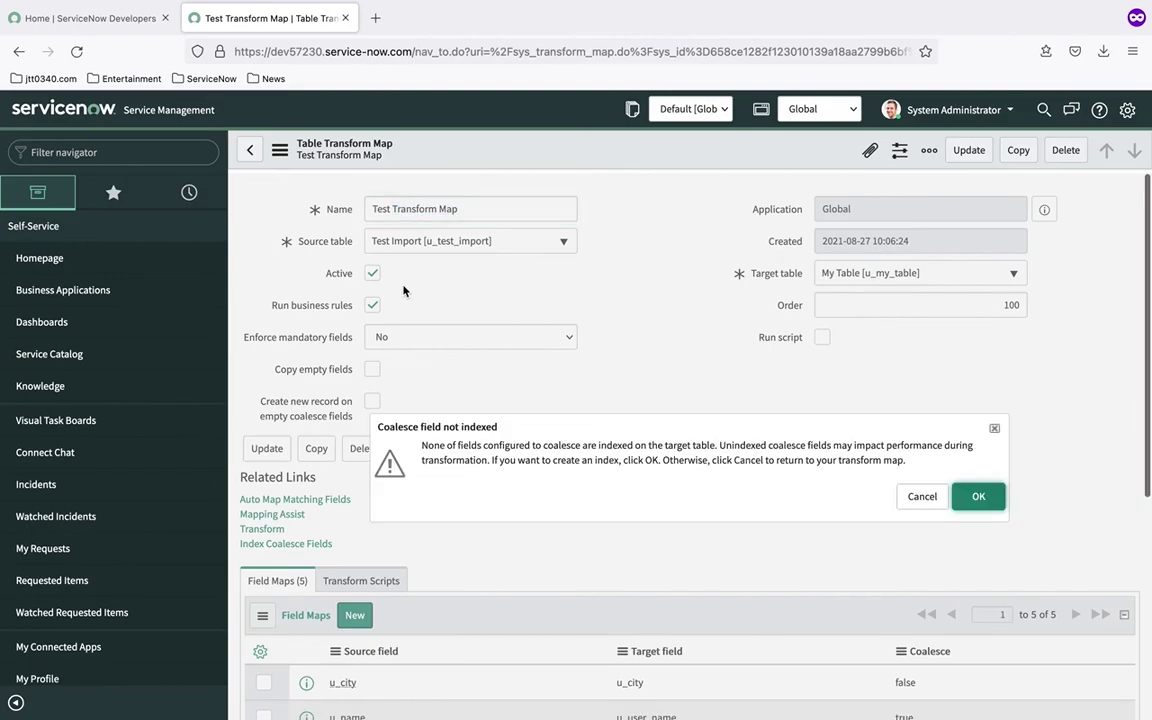
{"action": "left_click", "coordinate": [924, 496]}
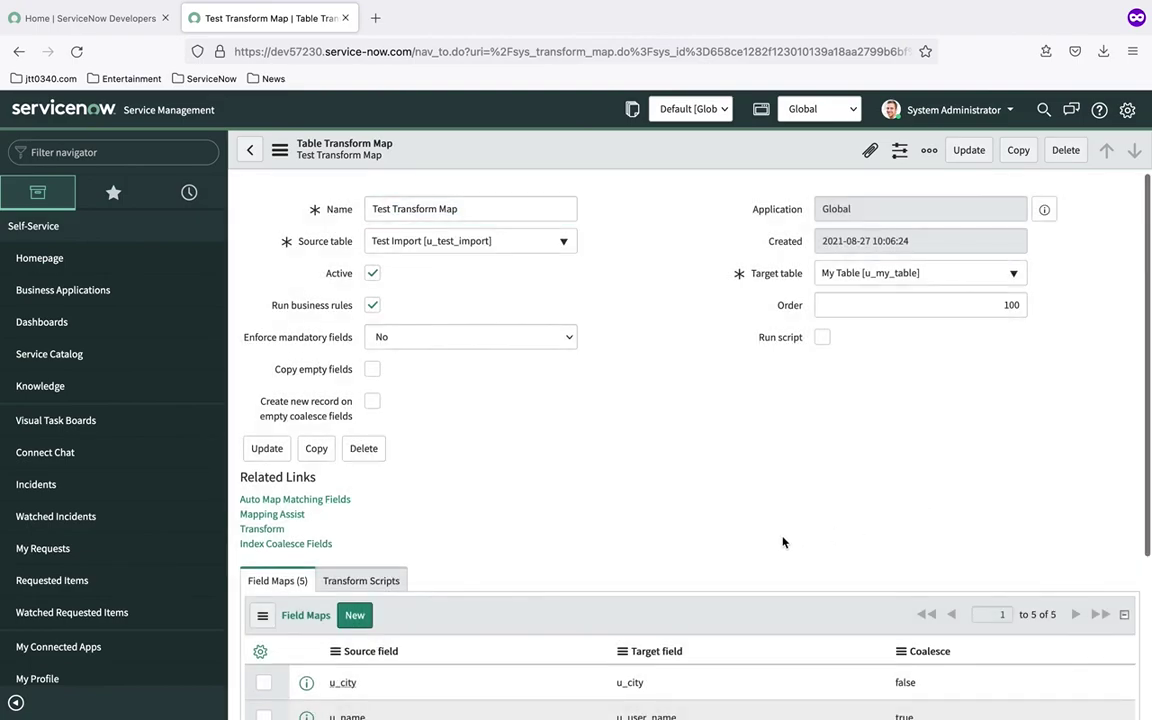
{"action": "scroll", "coordinate": [782, 540], "scroll_direction": "down", "scroll_amount": 3}
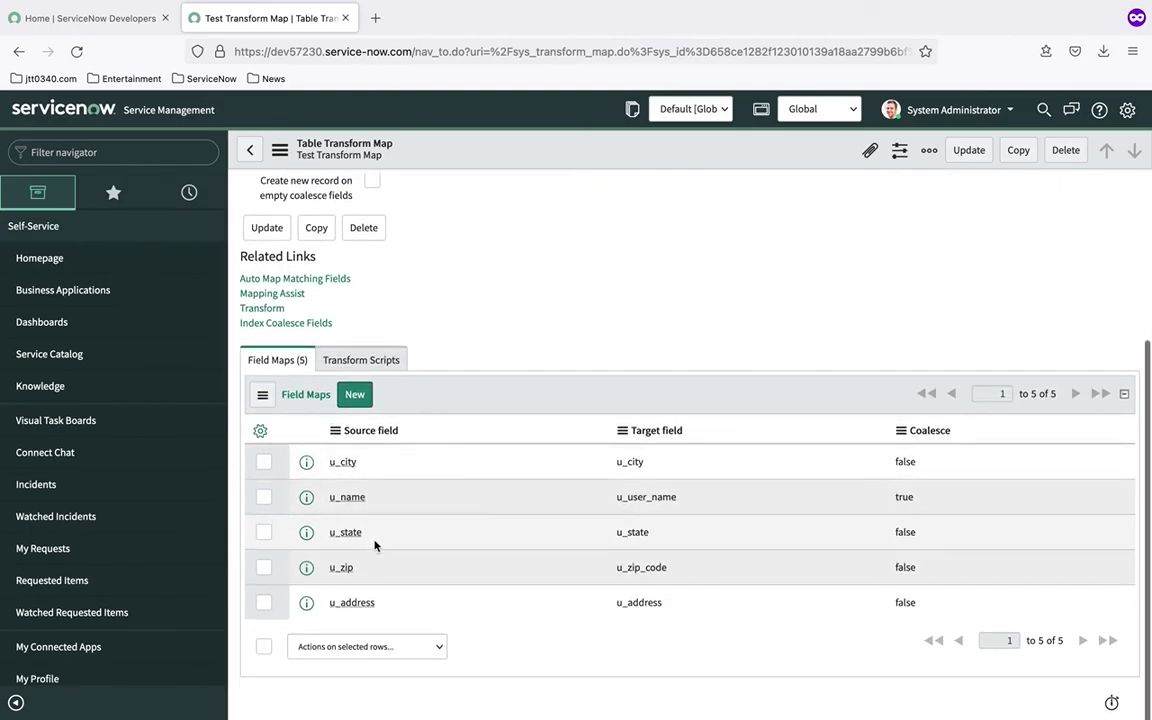